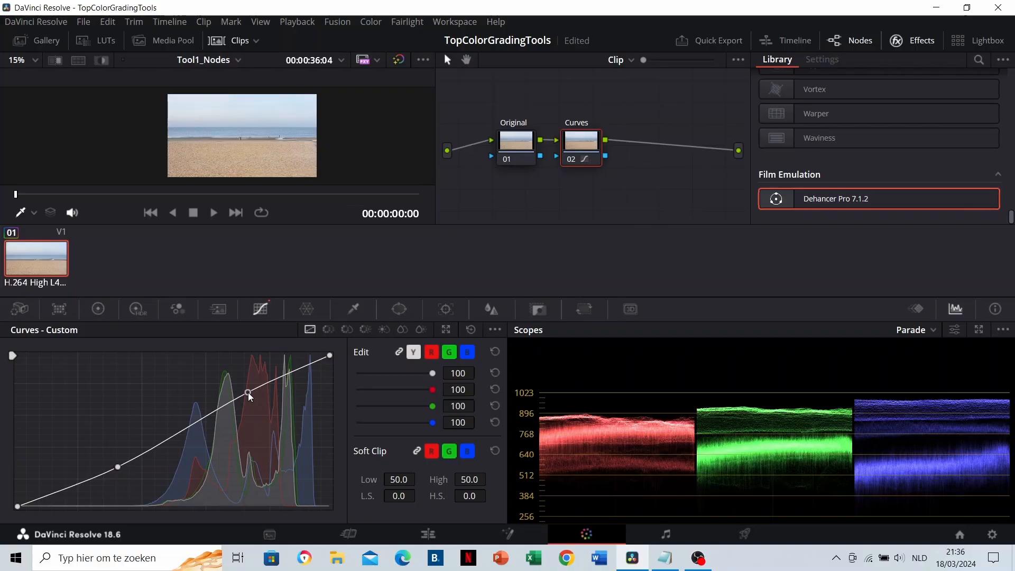
Add a serial node labelled Warper after Curves and pull its Color Warper centre point to about hue 0.40, saturation 0.24
{"action": "right_click", "coordinate": [577, 151]}
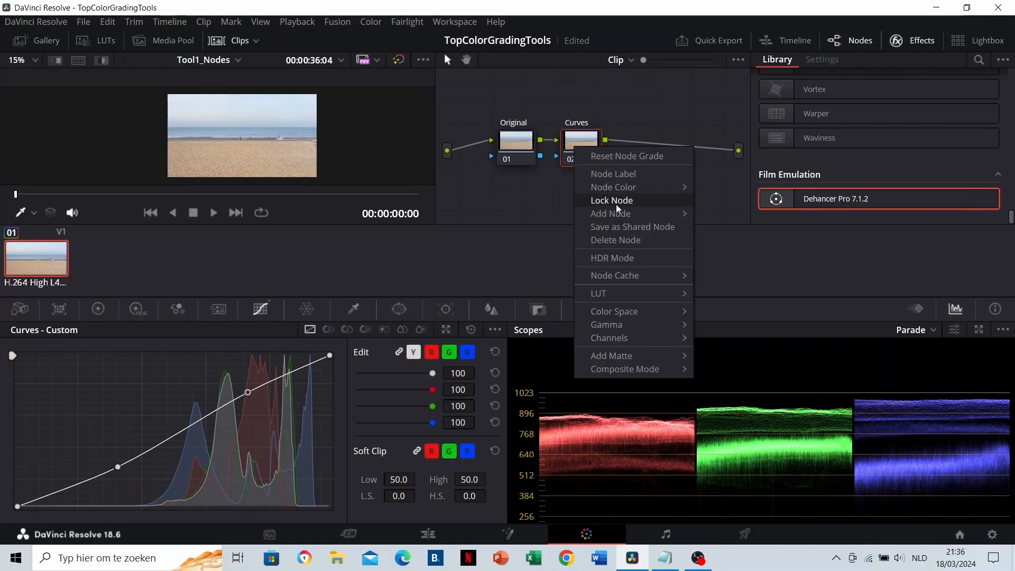
{"action": "mouse_move", "coordinate": [683, 213]}
{"action": "left_click", "coordinate": [728, 212]}
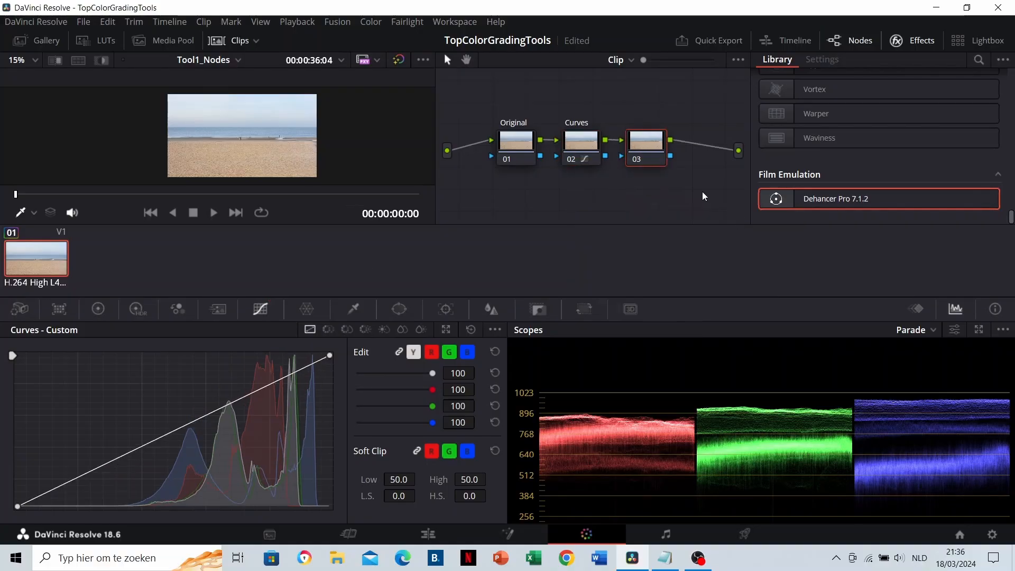
{"action": "type", "text": "Warper"}
{"action": "key", "text": "Return"}
{"action": "left_click", "coordinate": [306, 309]}
{"action": "left_click_drag", "start_coordinate": [171, 421], "coordinate": [187, 430]}
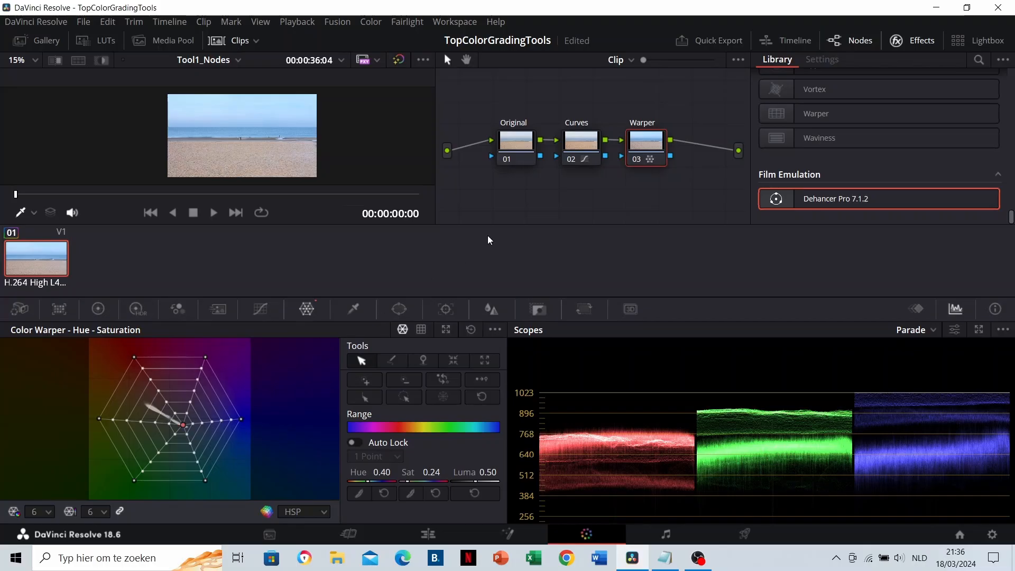
Toggle the Curves and Warper nodes off and on to compare the beach image, leaving both enabled
{"action": "key", "text": "ctrl+d"}
{"action": "left_click", "coordinate": [581, 142]}
{"action": "key", "text": "ctrl+d"}
{"action": "key", "text": "ctrl+d"}
{"action": "key", "text": "ctrl+d"}
{"action": "left_click", "coordinate": [645, 141]}
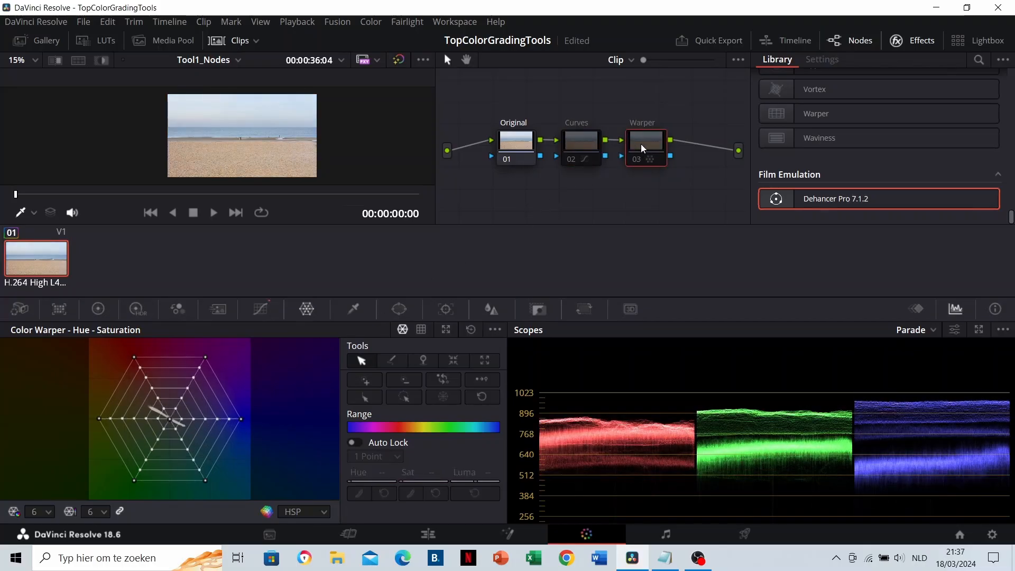
{"action": "key", "text": "ctrl+d"}
{"action": "key", "text": "ctrl+d"}
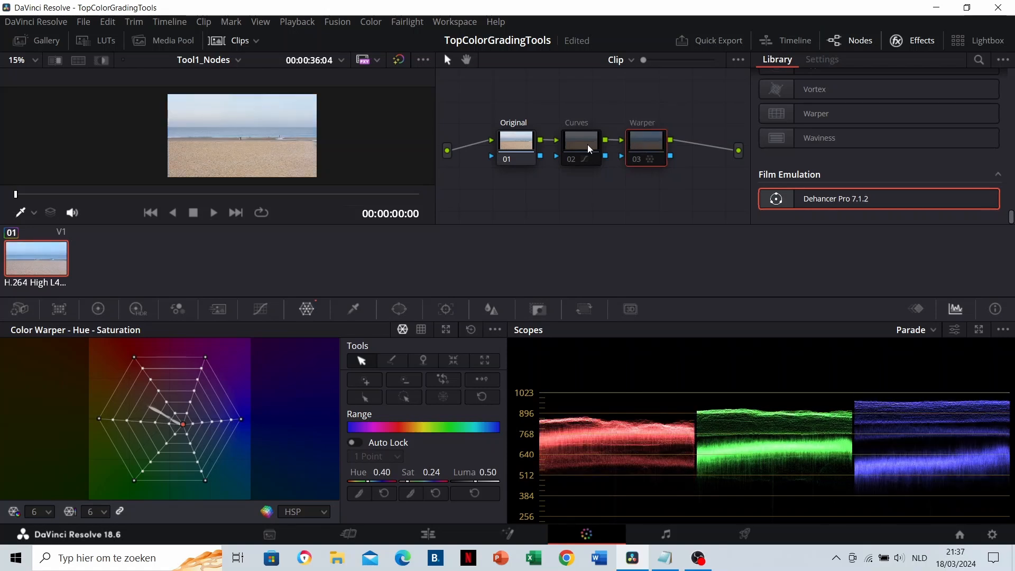
{"action": "left_click", "coordinate": [580, 149]}
{"action": "key", "text": "ctrl+d"}
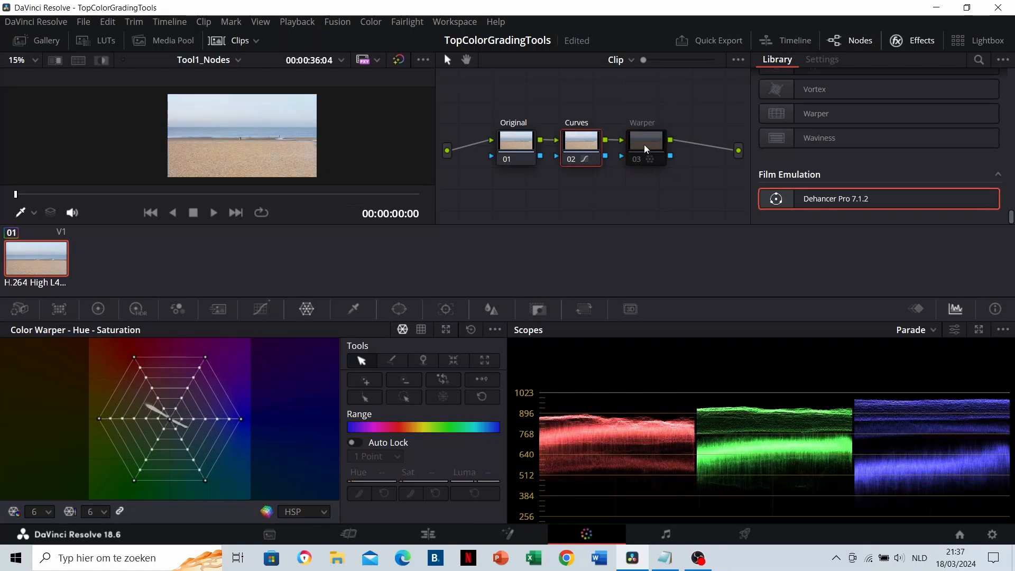
{"action": "left_click", "coordinate": [647, 149]}
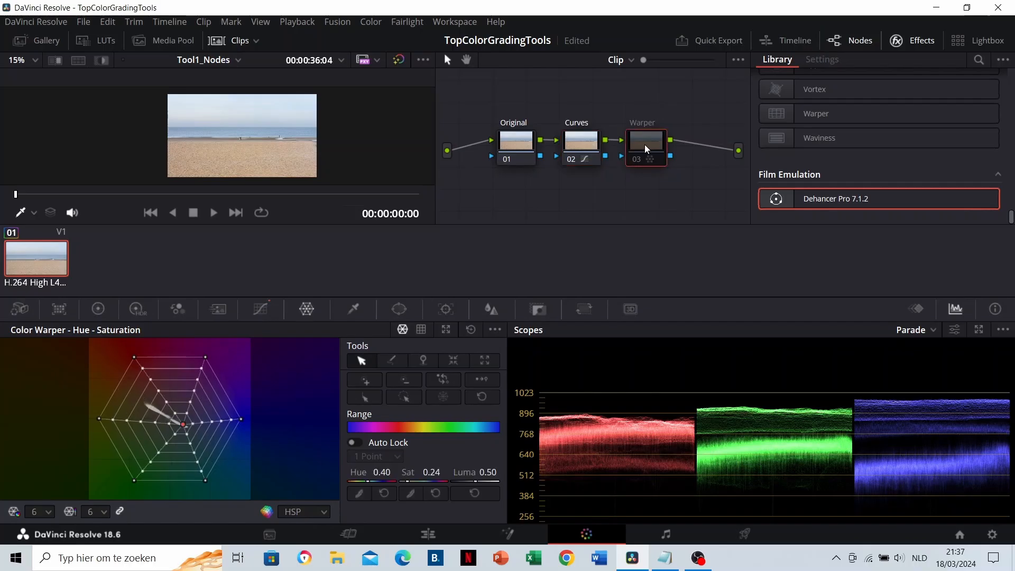
{"action": "key", "text": "ctrl+d"}
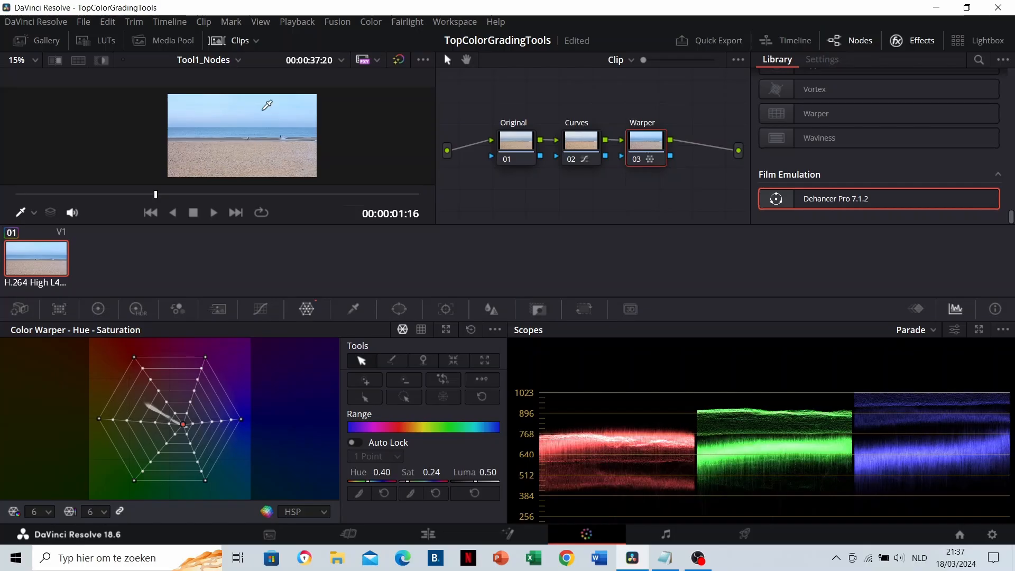
Search the keyboard customization commands for "nodes" and examine the shortcuts for adding a serial node and enabling or disabling selected nodes
{"action": "left_click", "coordinate": [29, 24]}
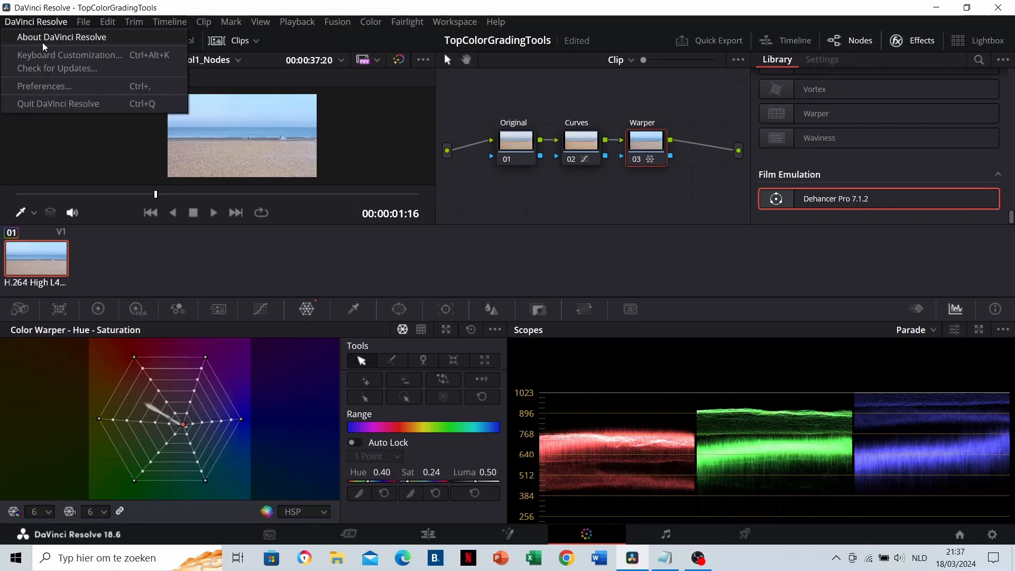
{"action": "left_click", "coordinate": [51, 55]}
{"action": "left_click", "coordinate": [768, 218]}
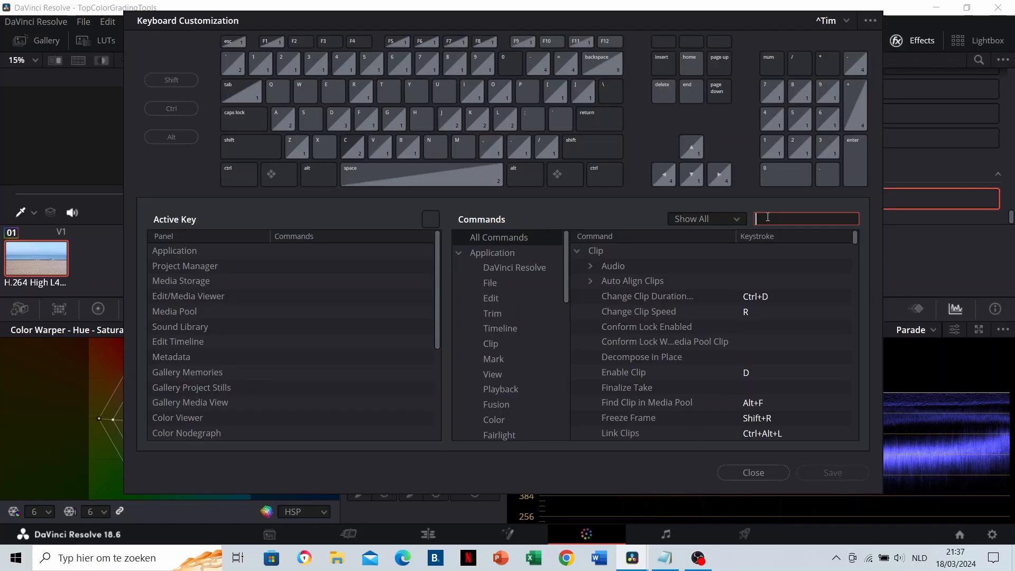
{"action": "type", "text": "nodes"}
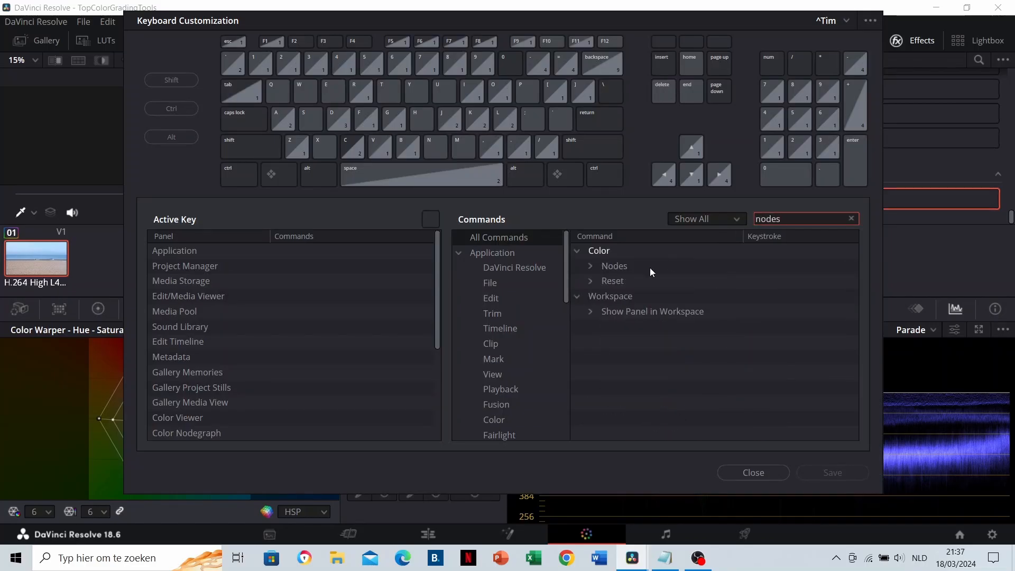
{"action": "left_click", "coordinate": [590, 267]}
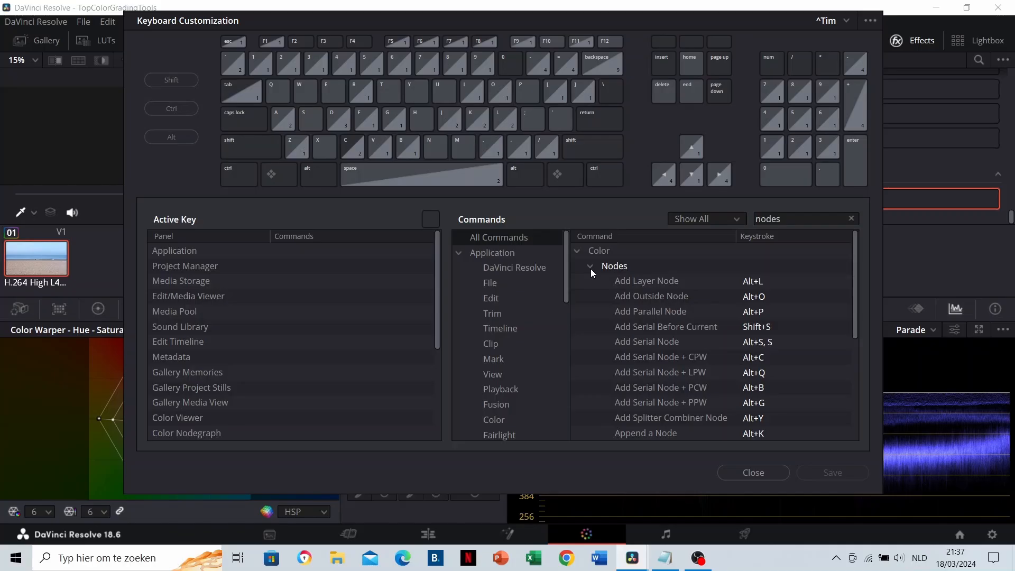
{"action": "scroll", "coordinate": [641, 291], "scroll_direction": "down", "scroll_amount": 1}
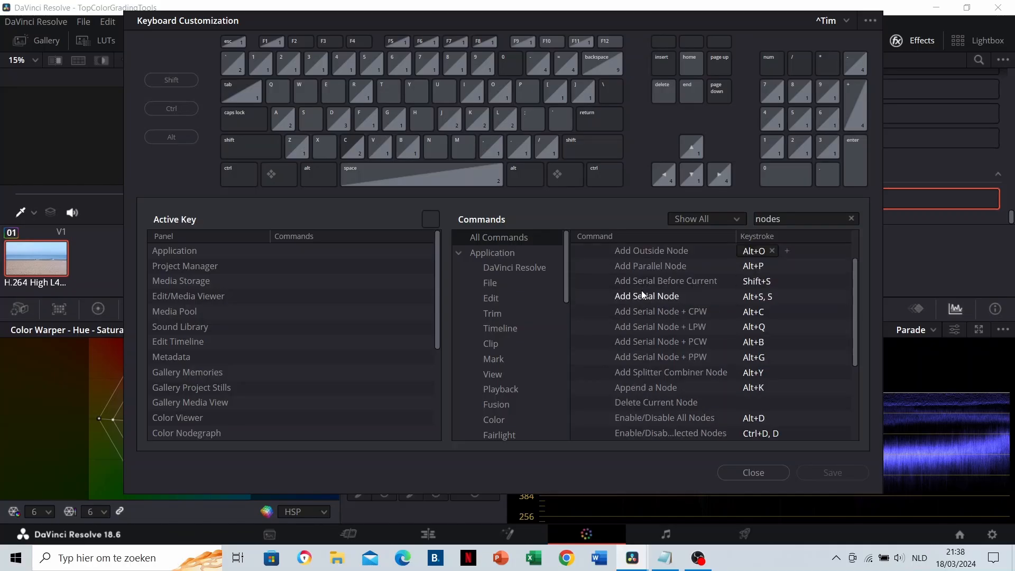
{"action": "left_click", "coordinate": [642, 294]}
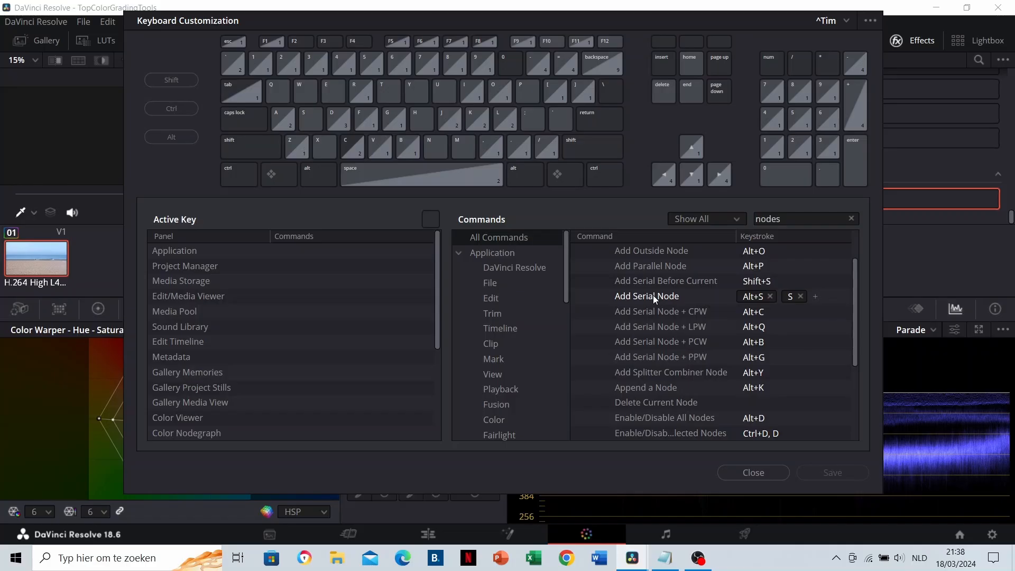
{"action": "scroll", "coordinate": [653, 296], "scroll_direction": "down", "scroll_amount": 2}
{"action": "left_click", "coordinate": [666, 341]}
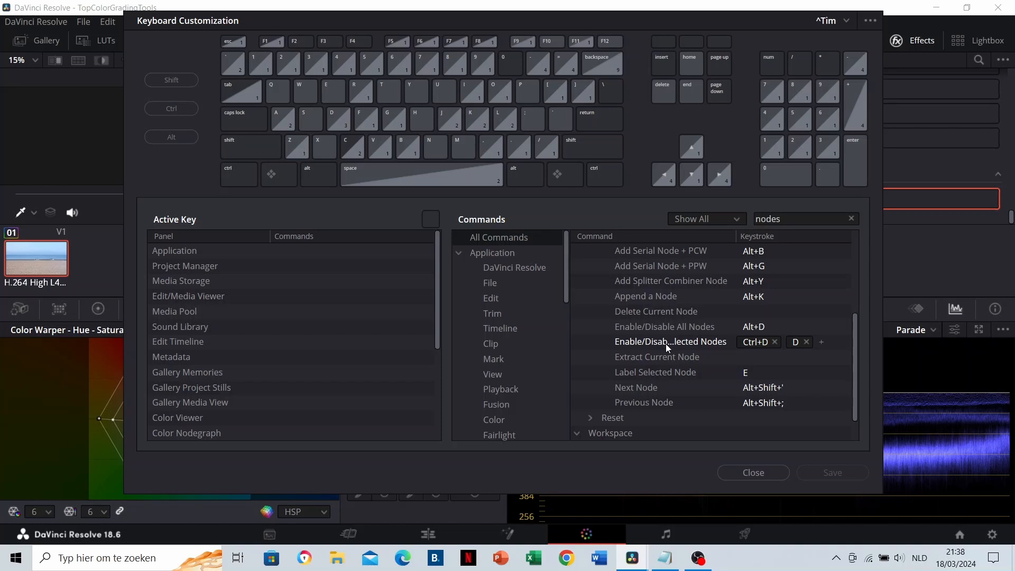
Assign E as the shortcut for Label Selected Node and save the keyboard customization
{"action": "left_click", "coordinate": [663, 373]}
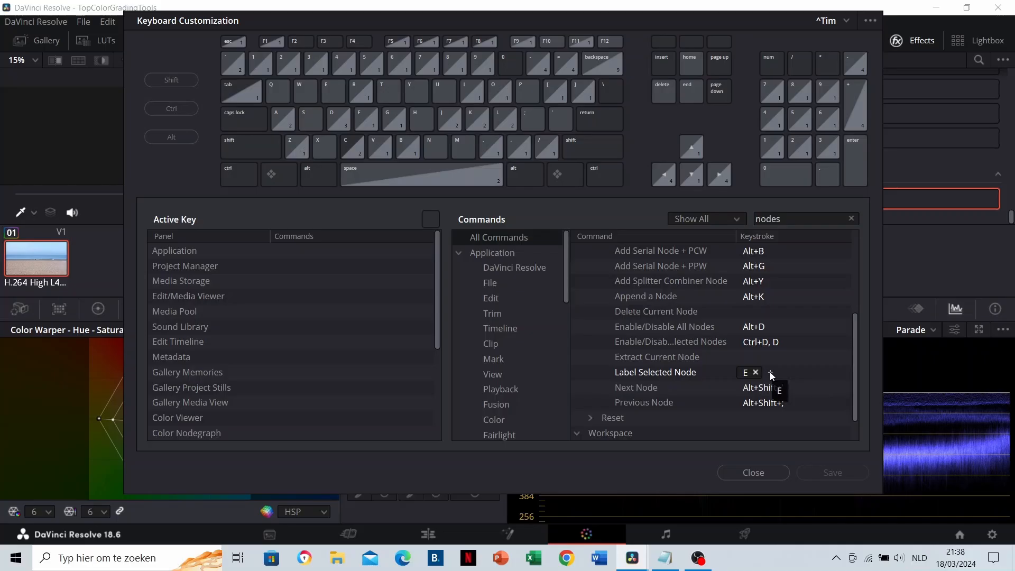
{"action": "left_click", "coordinate": [756, 372]}
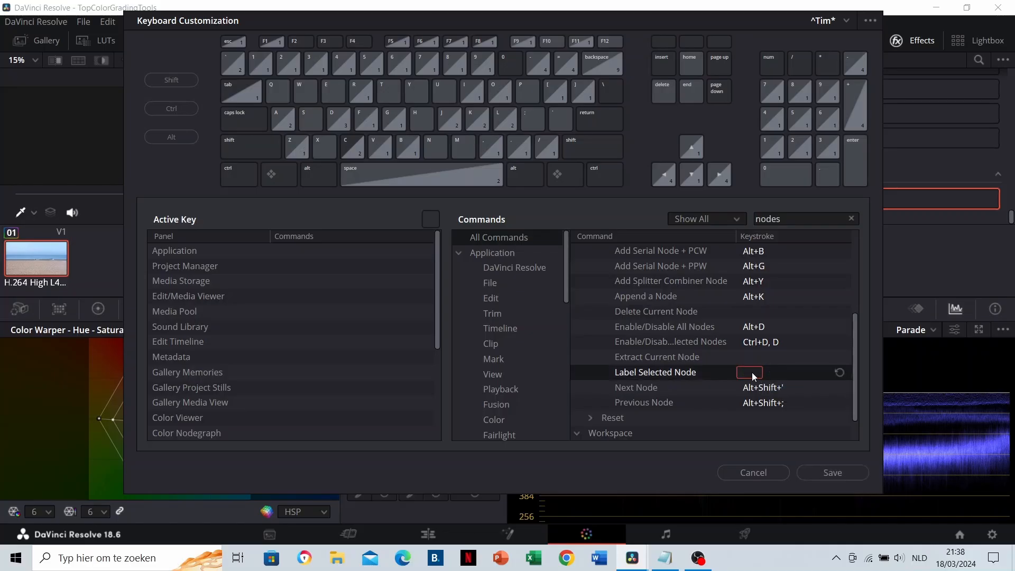
{"action": "key", "text": "e"}
{"action": "left_click", "coordinate": [831, 472]}
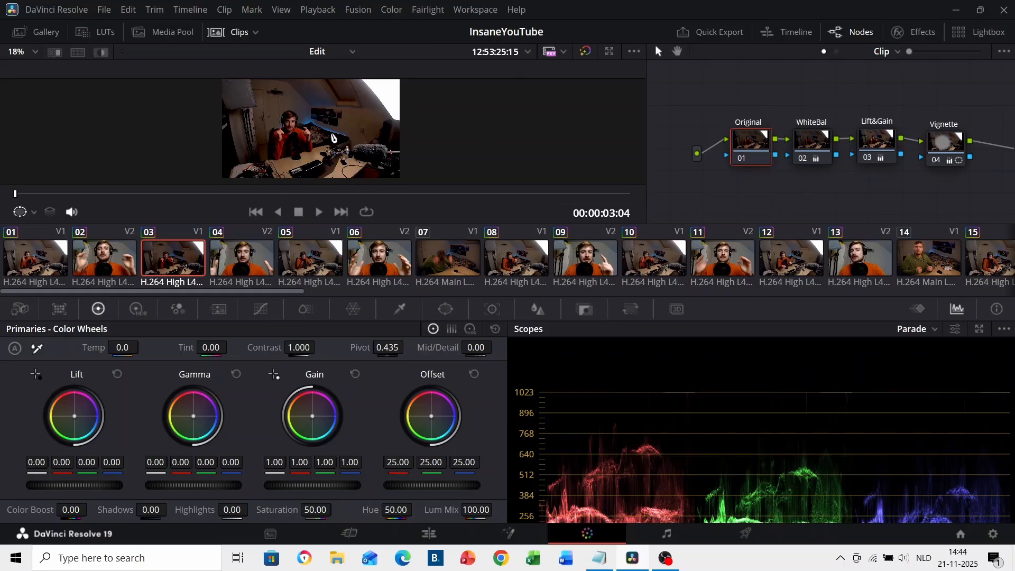
Bypass all color grades and restore them to compare clip 03 before and after grading
{"action": "left_click", "coordinate": [585, 53]}
{"action": "left_click", "coordinate": [584, 53]}
Grab a still of clip 03 in the gallery and store it in the PowerGrade 1 album
{"action": "left_click", "coordinate": [51, 35]}
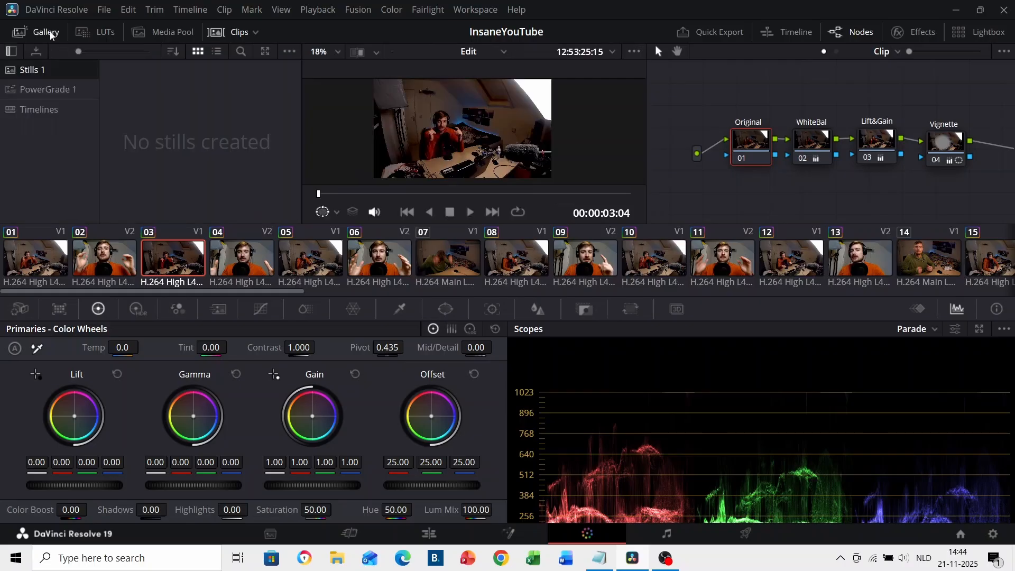
{"action": "right_click", "coordinate": [435, 126]}
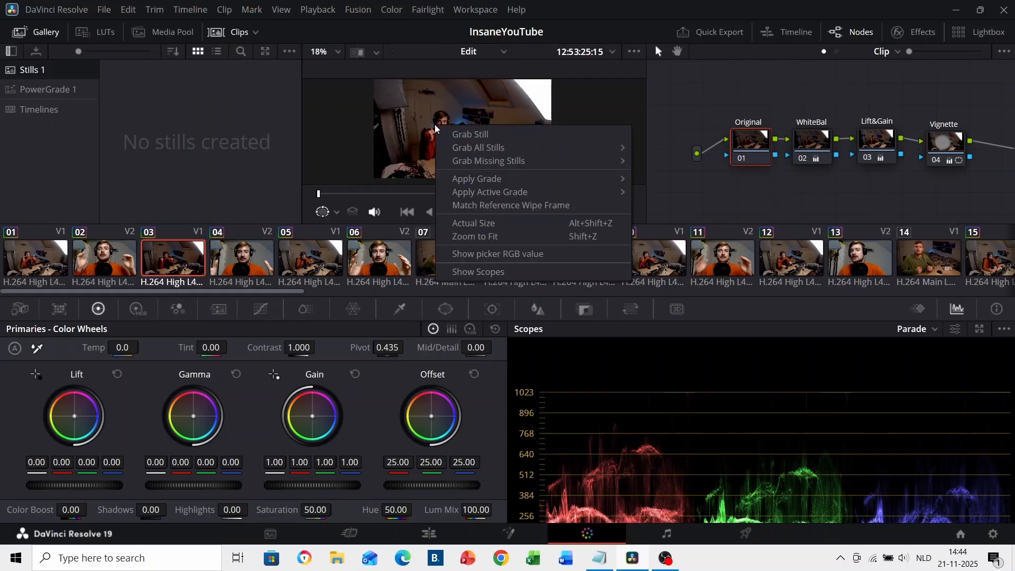
{"action": "left_click", "coordinate": [500, 135]}
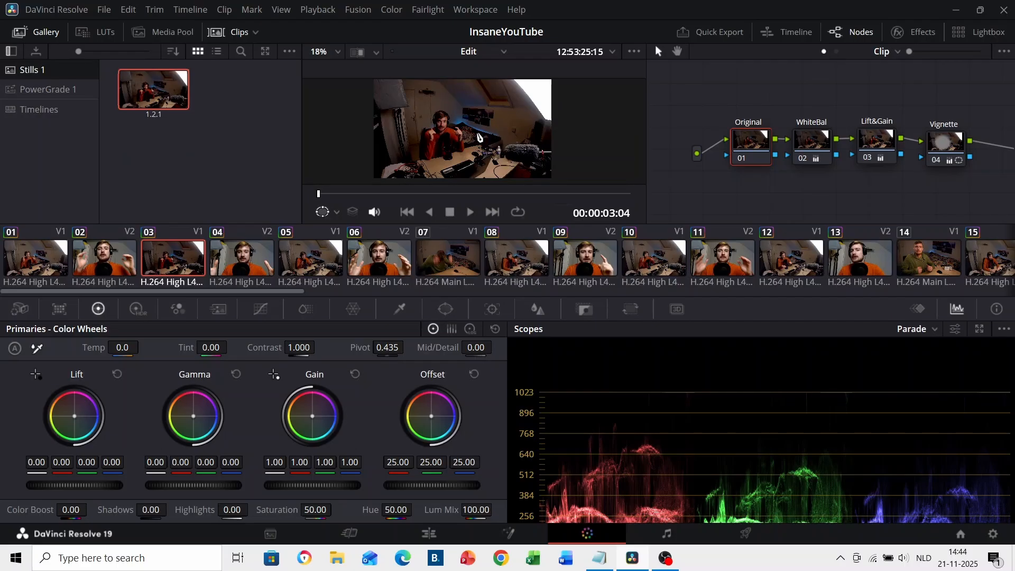
{"action": "left_click_drag", "start_coordinate": [164, 89], "coordinate": [69, 91]}
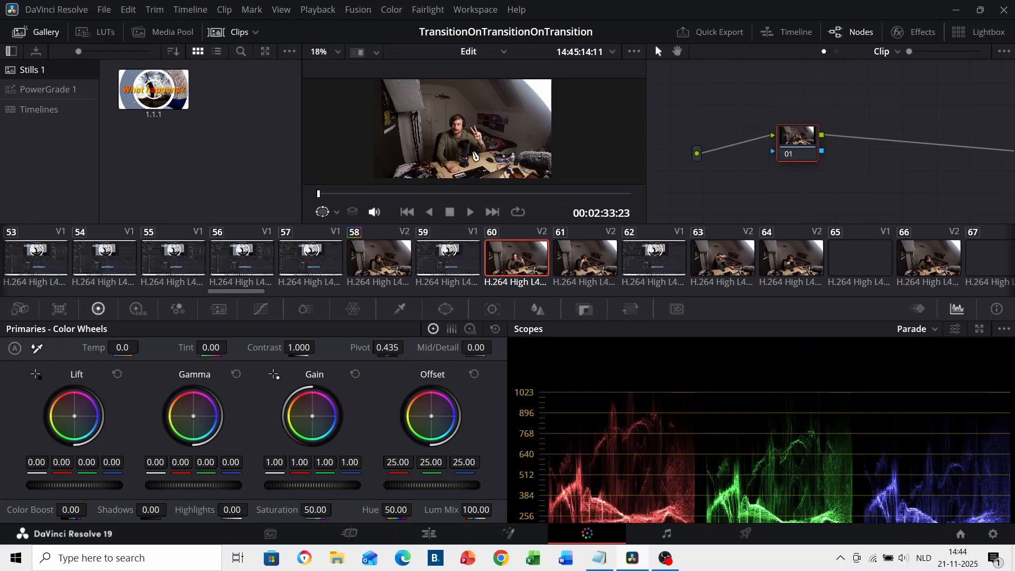
Apply the grade of still 1.2.1 from PowerGrade 1 to clip 60 and lower the master gamma on its Lift&Gain node
{"action": "left_click", "coordinate": [45, 89]}
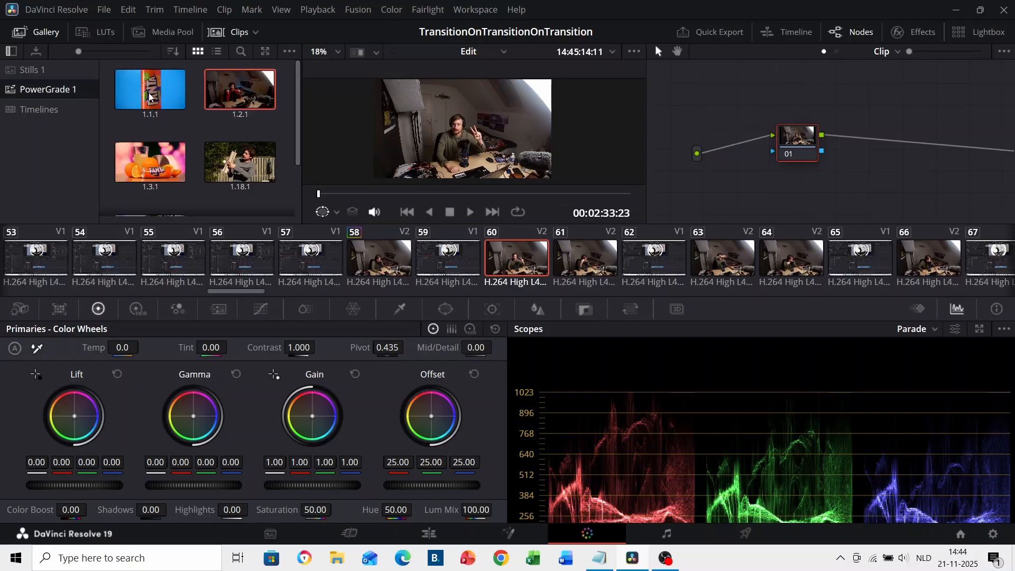
{"action": "right_click", "coordinate": [230, 92]}
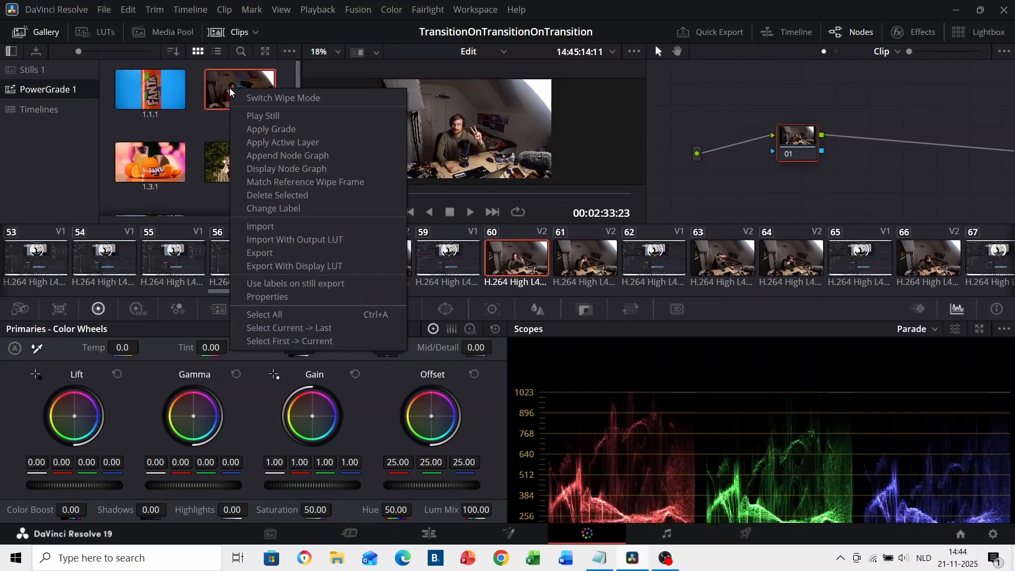
{"action": "left_click", "coordinate": [311, 130]}
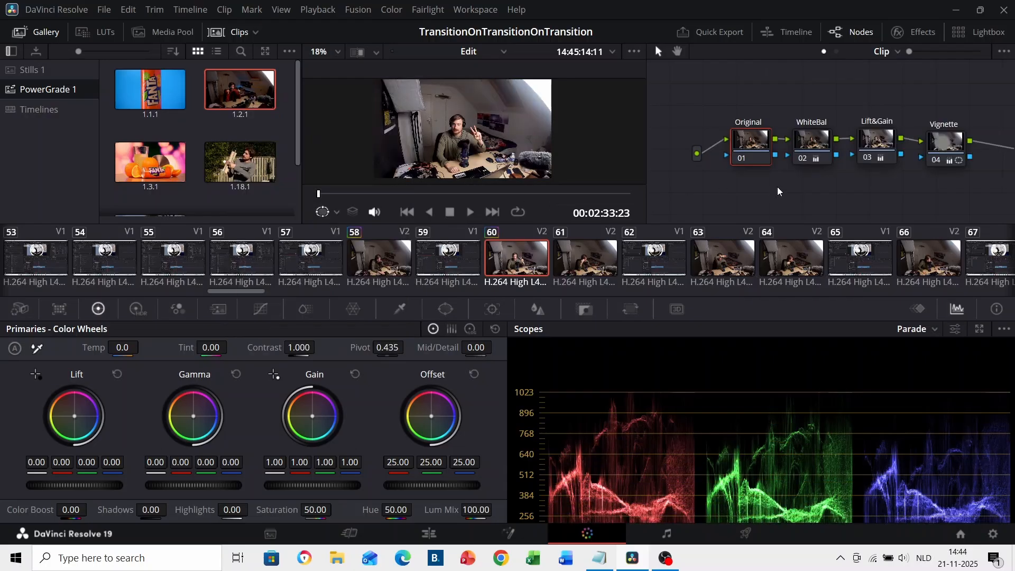
{"action": "left_click", "coordinate": [881, 143]}
{"action": "left_click_drag", "start_coordinate": [224, 483], "coordinate": [190, 484]}
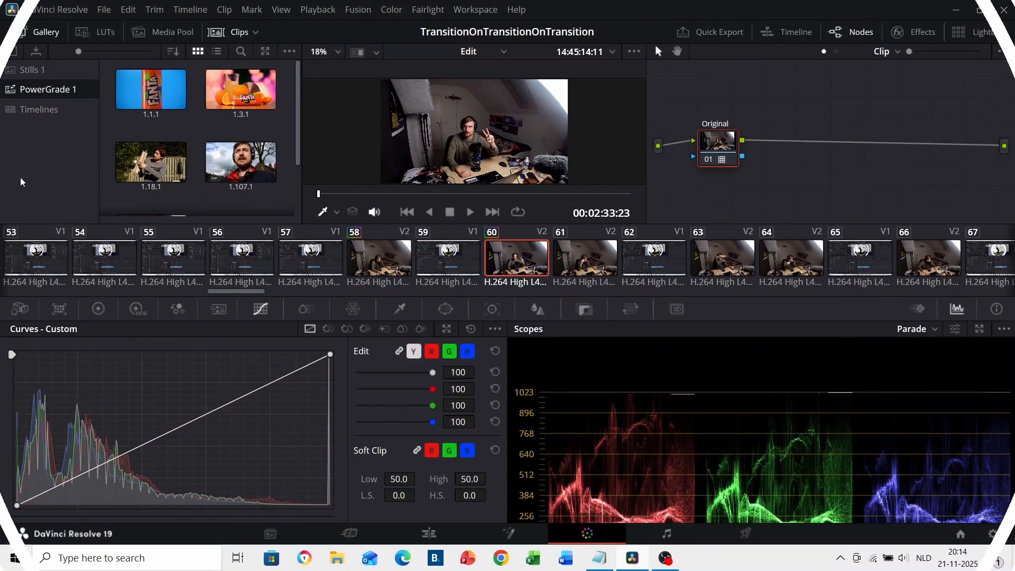
Add a new PowerGrade album to the gallery
{"action": "right_click", "coordinate": [53, 129]}
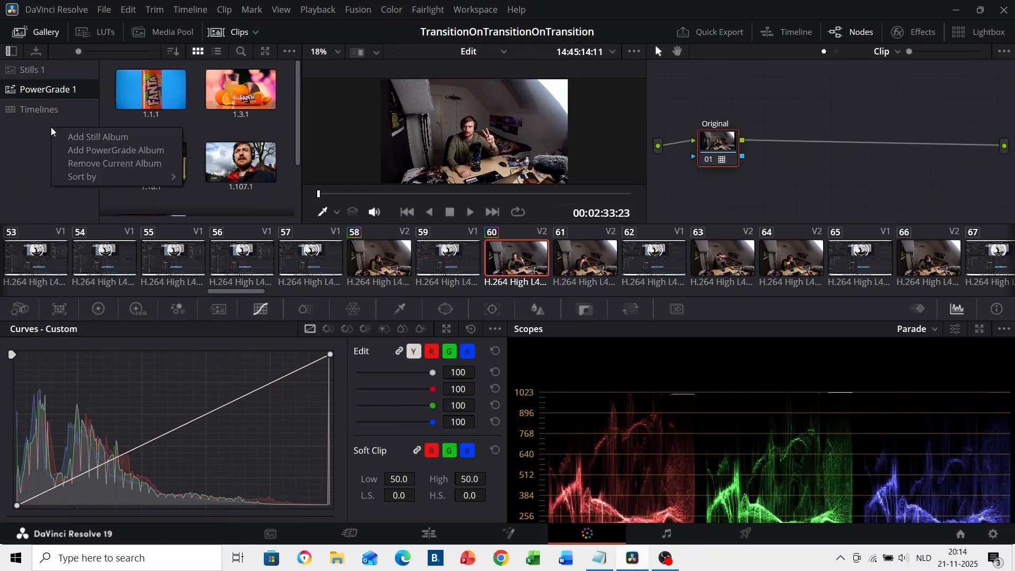
{"action": "left_click", "coordinate": [169, 153]}
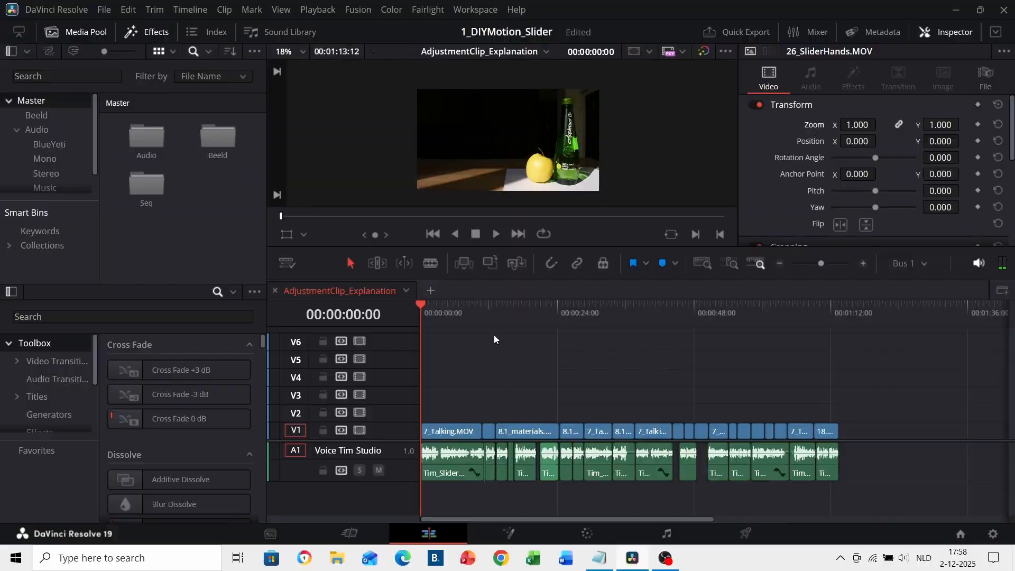
Search the effects for "adjus" and place an Adjustment Clip on track V2 spanning all the clips on V1
{"action": "left_click_drag", "start_coordinate": [477, 312], "coordinate": [500, 318]}
{"action": "left_click", "coordinate": [523, 317]}
{"action": "left_click", "coordinate": [567, 323]}
{"action": "left_click", "coordinate": [598, 325]}
{"action": "left_click", "coordinate": [623, 322]}
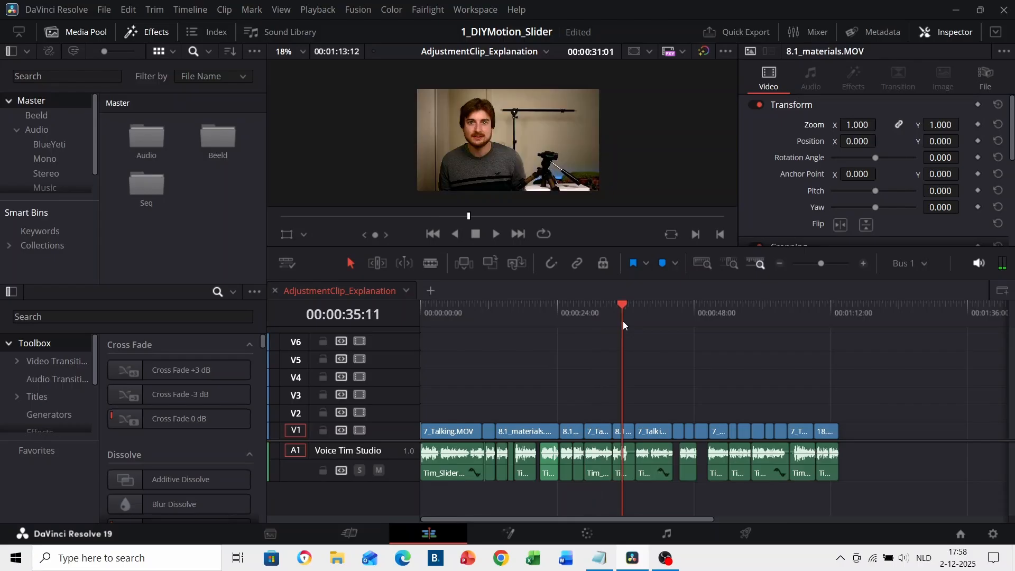
{"action": "left_click", "coordinate": [217, 316]}
{"action": "type", "text": "adjus"}
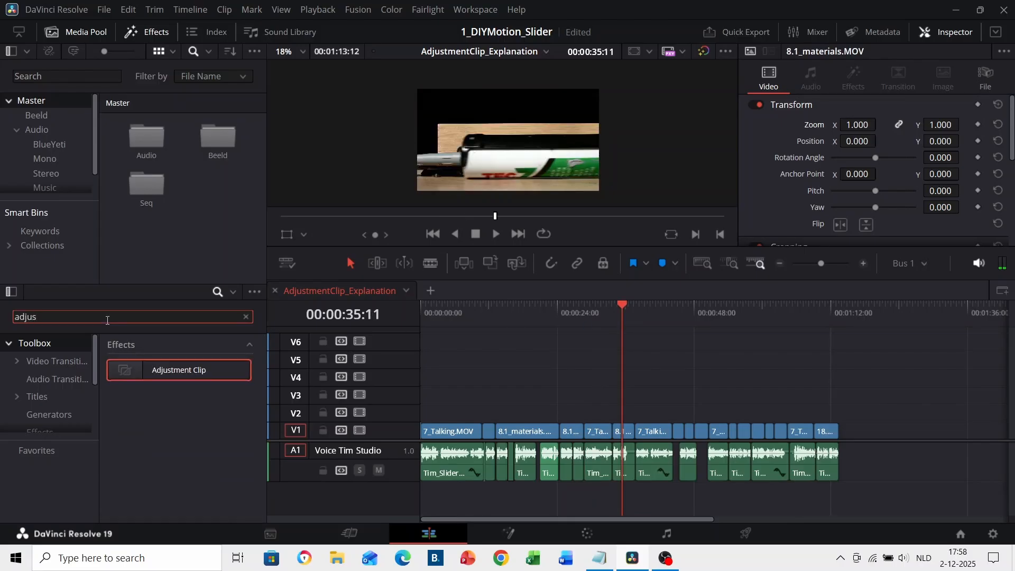
{"action": "left_click_drag", "start_coordinate": [136, 373], "coordinate": [839, 413]}
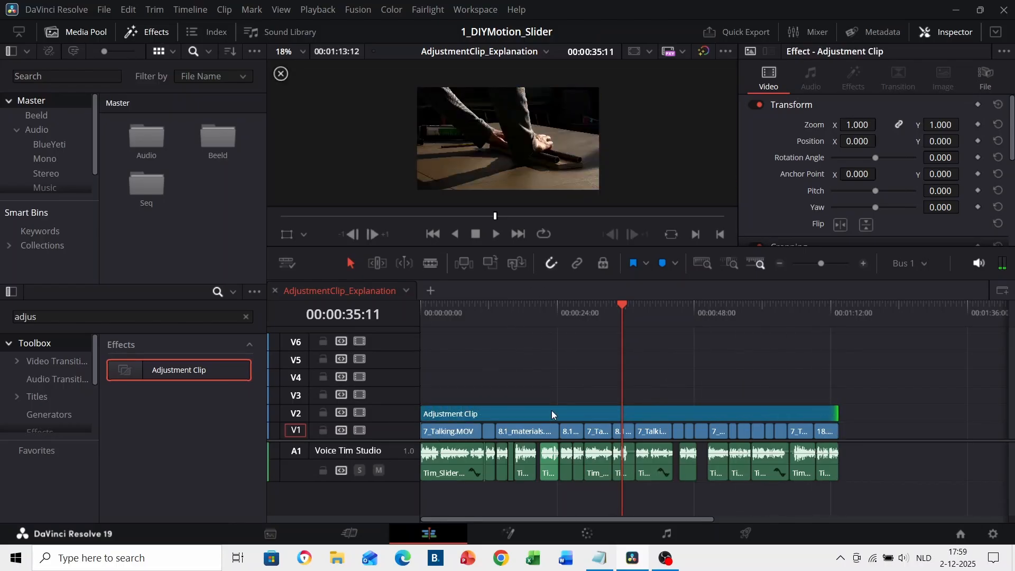
On the Color page, lower the adjustment clip's Hue Vs Sat curve to a saturation of 0.09 and check the neighbouring clips
{"action": "left_click", "coordinate": [585, 535]}
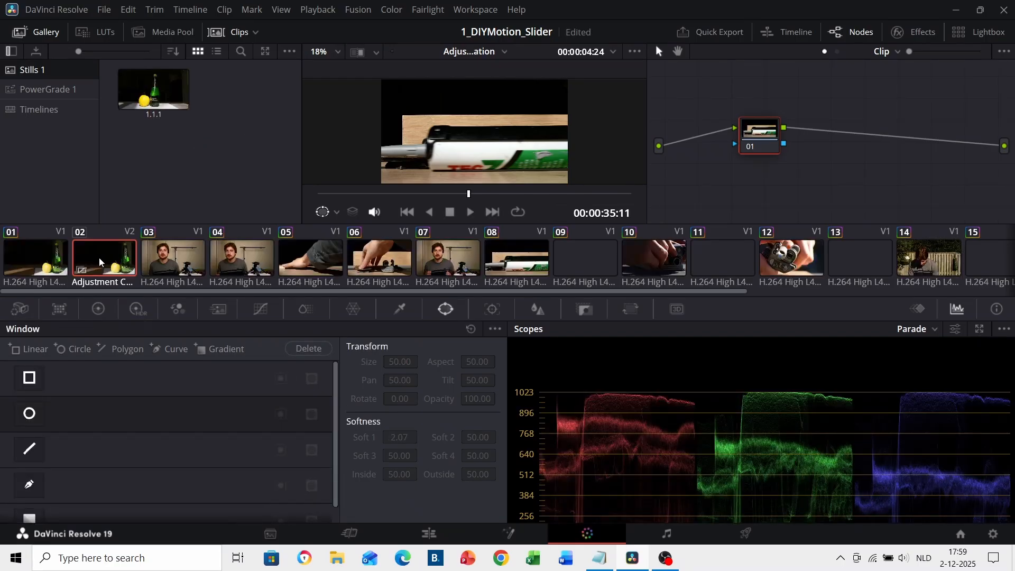
{"action": "left_click", "coordinate": [261, 310]}
{"action": "left_click_drag", "start_coordinate": [242, 420], "coordinate": [222, 499]}
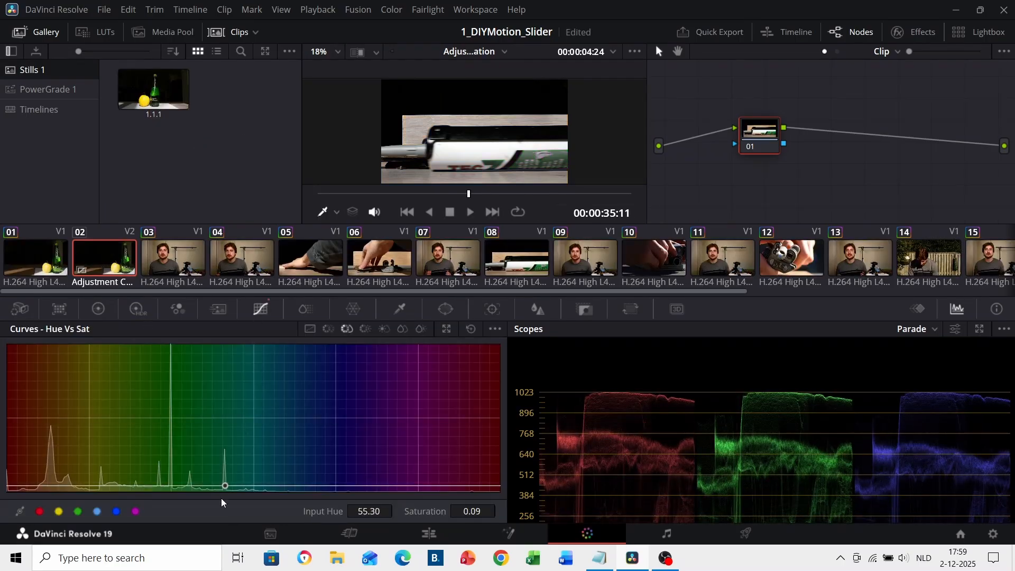
{"action": "left_click", "coordinate": [185, 275]}
{"action": "left_click", "coordinate": [249, 262]}
{"action": "left_click", "coordinate": [299, 262]}
Raise the master lift on clip 06 with the primaries color wheels and return to clip 04
{"action": "left_click", "coordinate": [372, 261]}
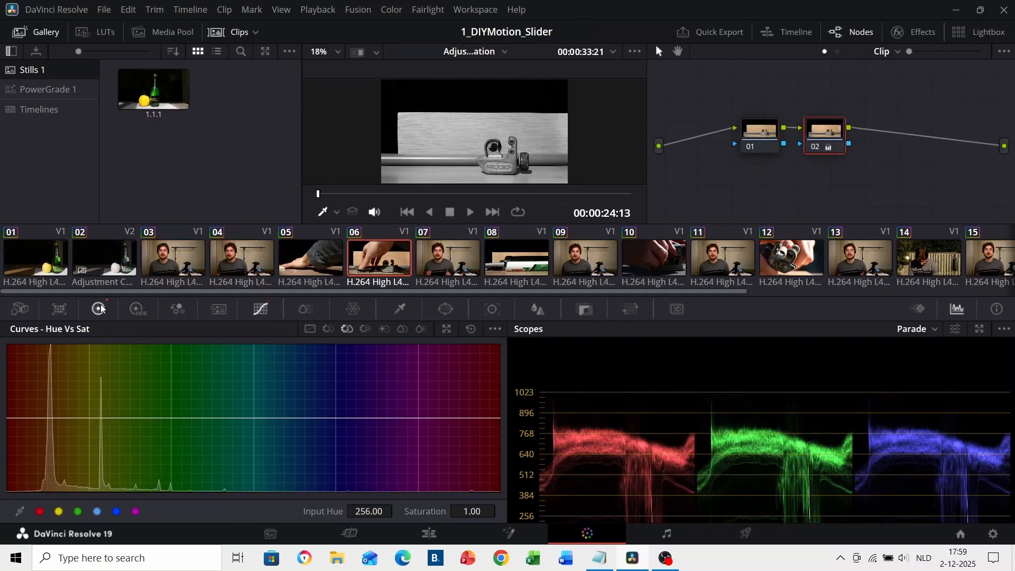
{"action": "left_click", "coordinate": [99, 310]}
{"action": "left_click_drag", "start_coordinate": [102, 489], "coordinate": [115, 490]}
{"action": "left_click", "coordinate": [243, 259]}
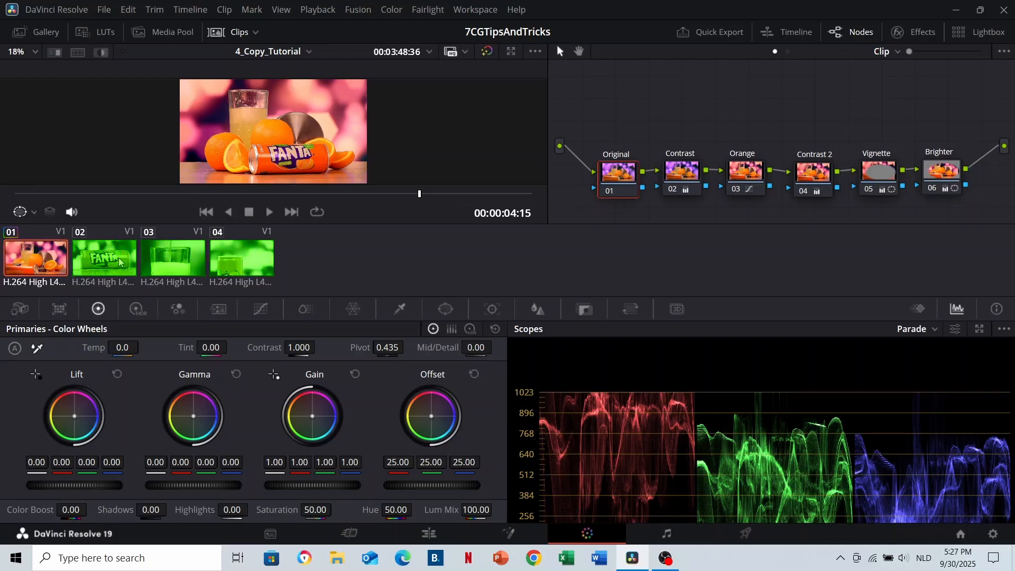
Select clips 02, 03 and 04 and apply the grade of clip 01 to them
{"action": "left_click", "coordinate": [120, 261]}
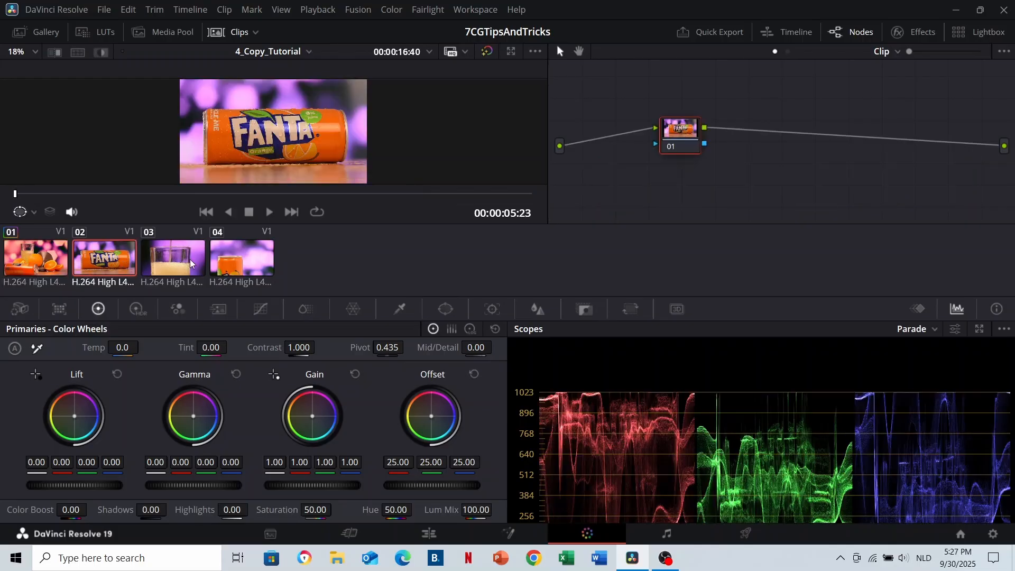
{"action": "left_click", "coordinate": [233, 266], "text": "shift"}
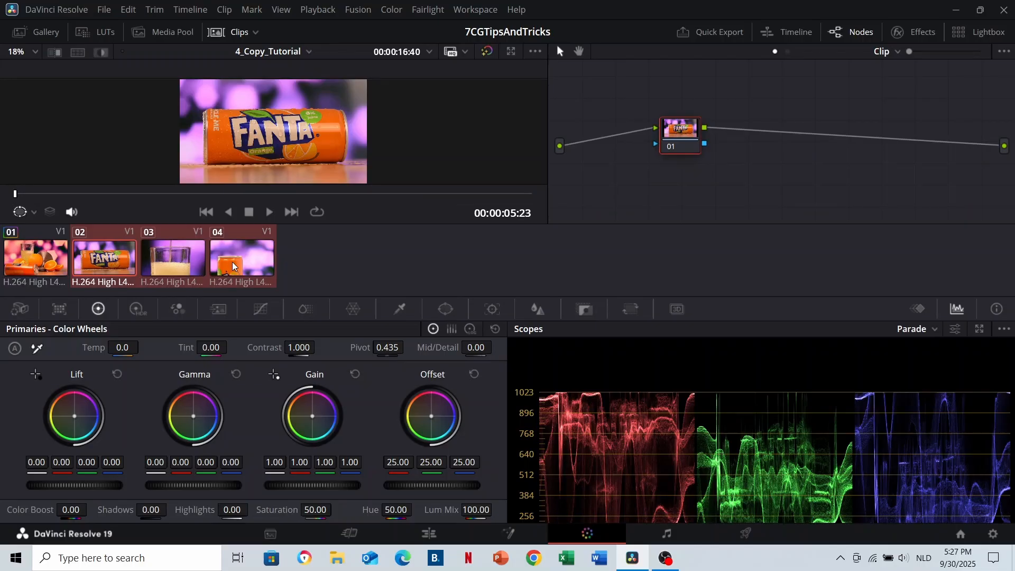
{"action": "right_click", "coordinate": [47, 264]}
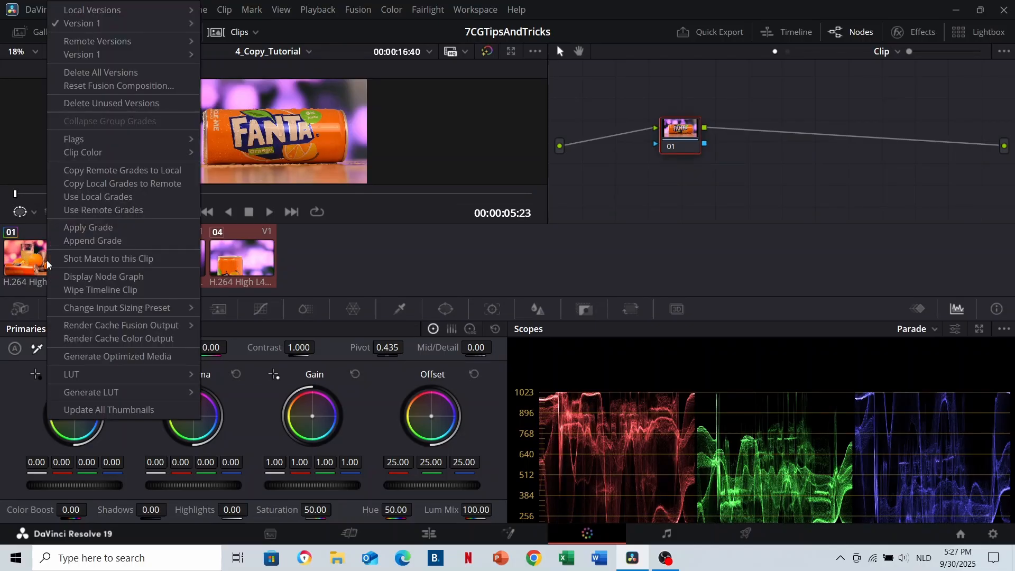
{"action": "left_click", "coordinate": [117, 232]}
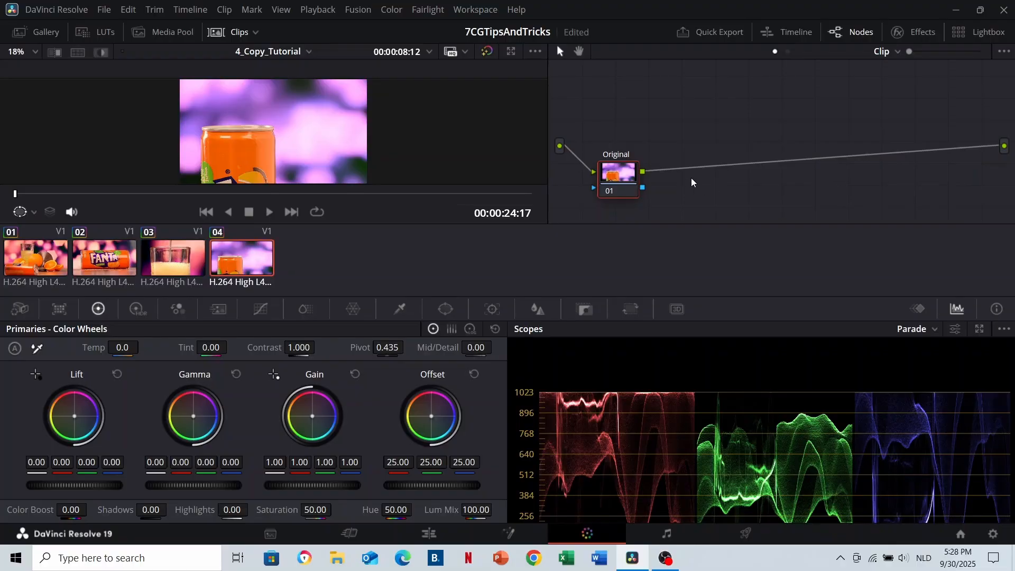
Append the grade of clip 03 to the existing nodes of clip 04
{"action": "key", "text": "ctrl+v"}
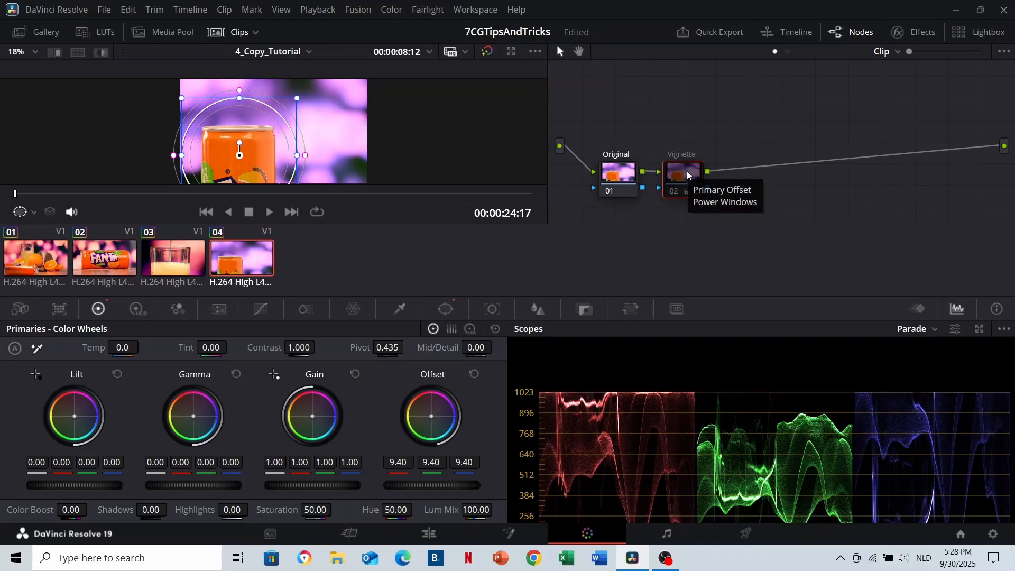
{"action": "right_click", "coordinate": [181, 263]}
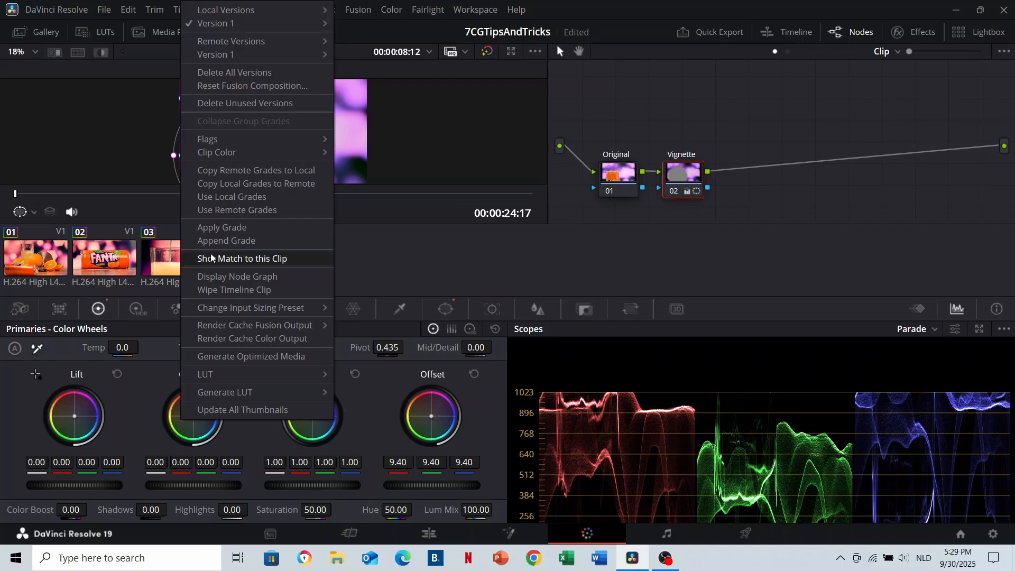
{"action": "left_click", "coordinate": [268, 242]}
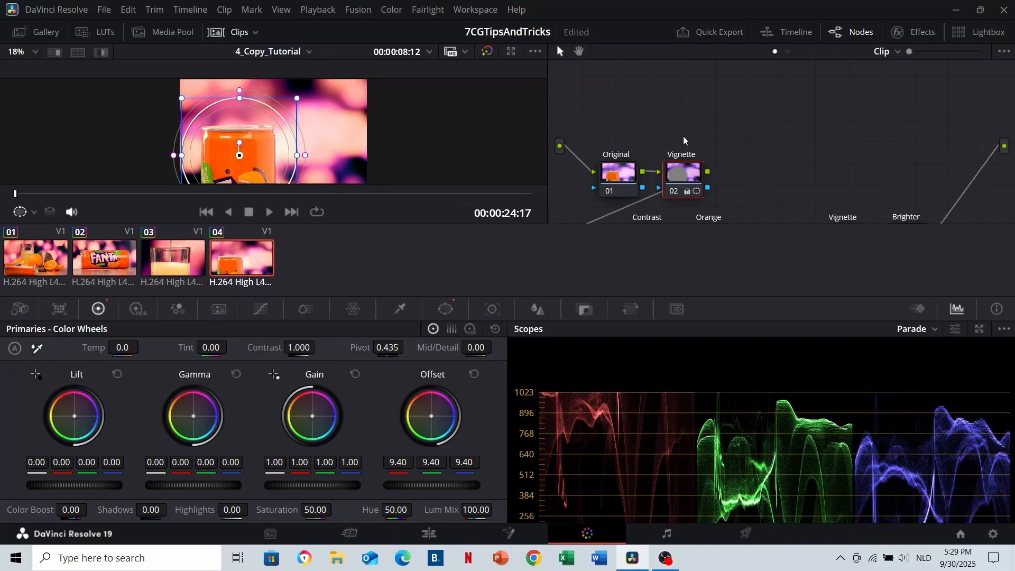
Delete the appended Vignette and Brighter nodes from the end of clip 04's node graph
{"action": "left_click_drag", "start_coordinate": [754, 160], "coordinate": [781, 94]}
{"action": "left_click_drag", "start_coordinate": [867, 155], "coordinate": [918, 193]}
{"action": "key", "text": "Delete"}
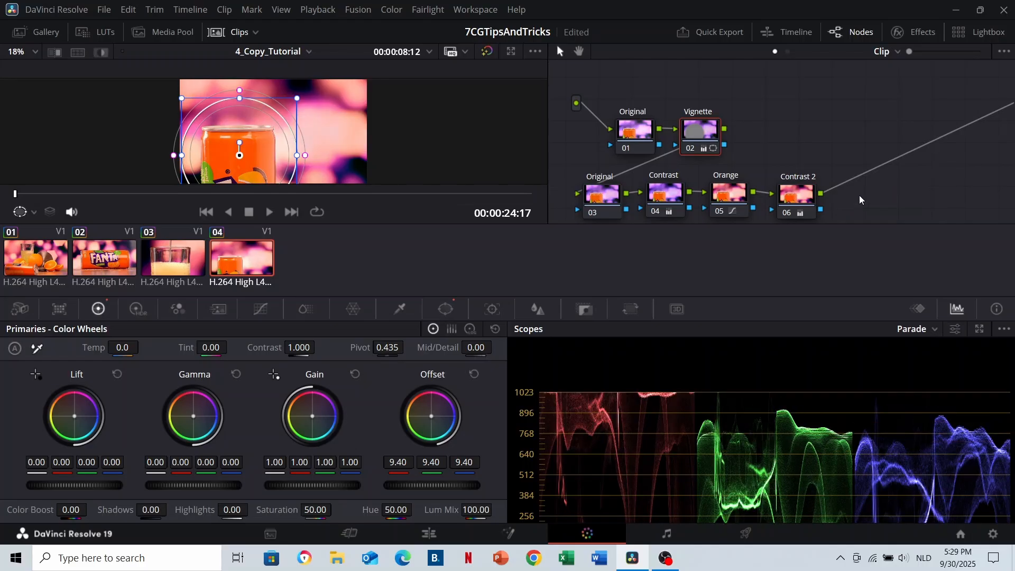
{"action": "left_click_drag", "start_coordinate": [859, 198], "coordinate": [788, 139]}
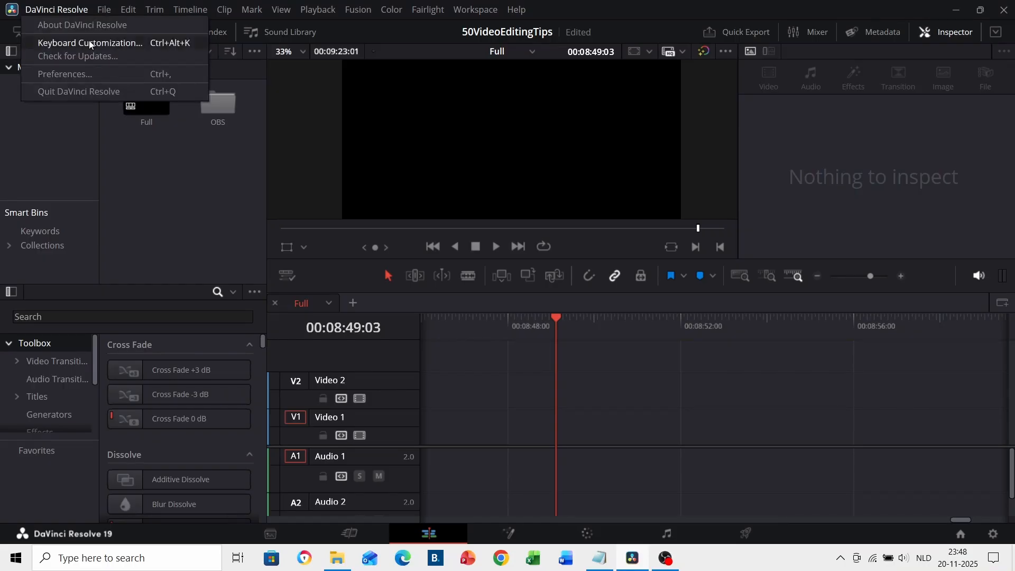
Check the Video Plugins in the system preferences, then show the Windows details on the Dehancer Pro page in the browser
{"action": "left_click", "coordinate": [100, 74]}
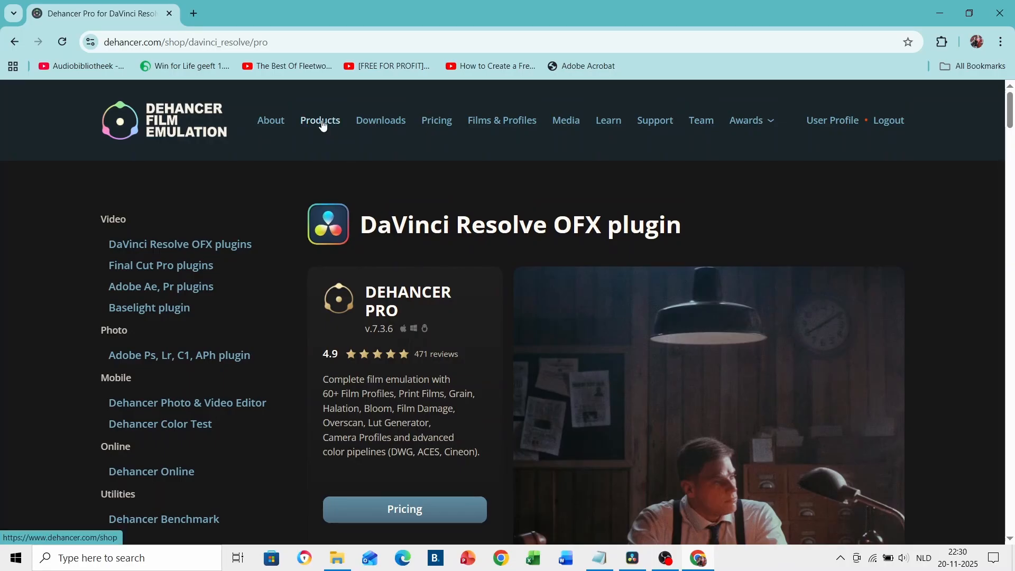
{"action": "scroll", "coordinate": [513, 278], "scroll_direction": "down", "scroll_amount": 8}
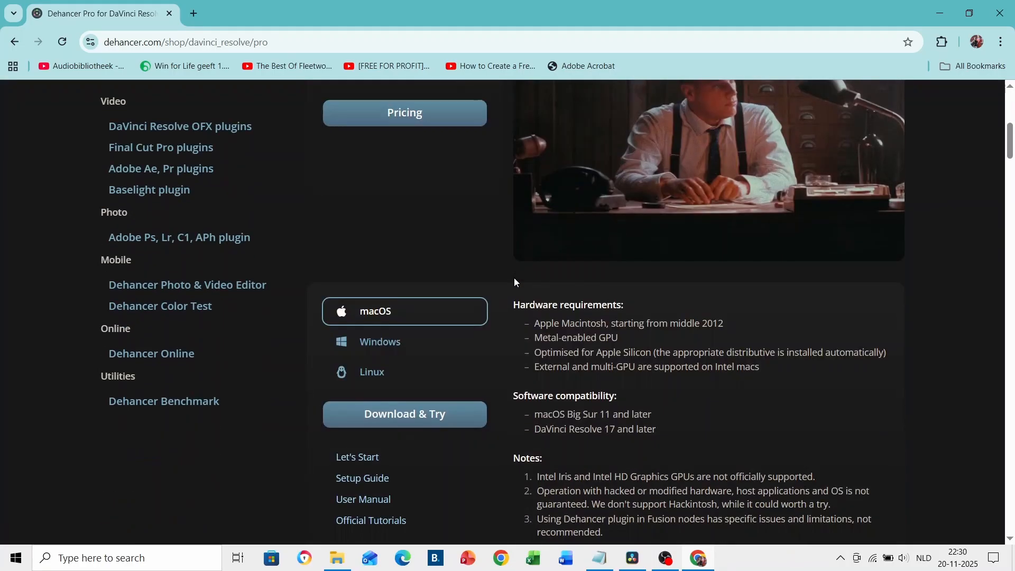
{"action": "left_click", "coordinate": [437, 344]}
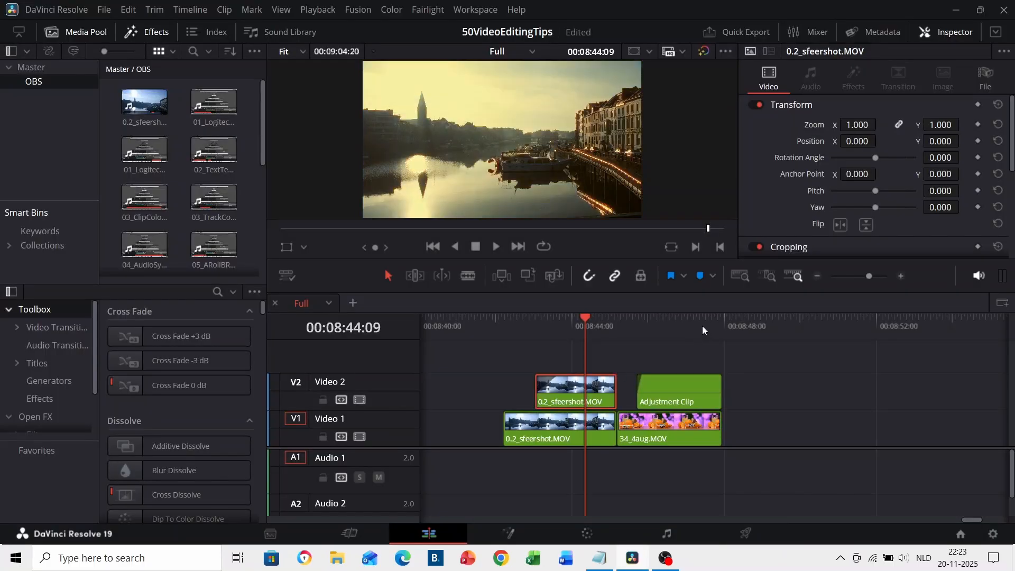
Move the playhead to the Adjustment Clip on track V2 and select that clip
{"action": "left_click", "coordinate": [703, 326]}
{"action": "left_click", "coordinate": [684, 389]}
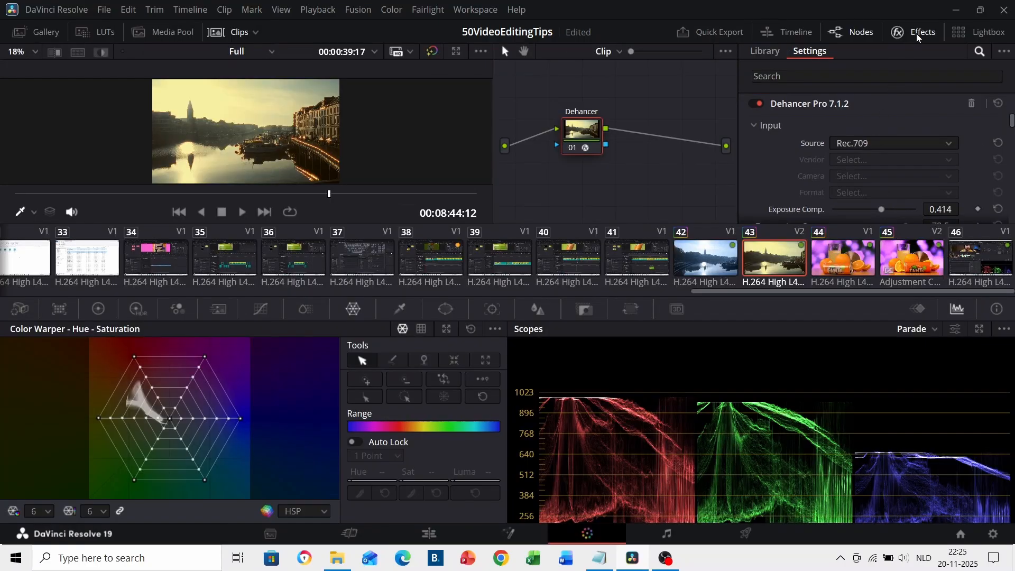
Look through the Dehancer Pro settings and lower the Shadows Tone in the Color Head section
{"action": "scroll", "coordinate": [796, 134], "scroll_direction": "down", "scroll_amount": 5}
{"action": "scroll", "coordinate": [796, 134], "scroll_direction": "down", "scroll_amount": 8}
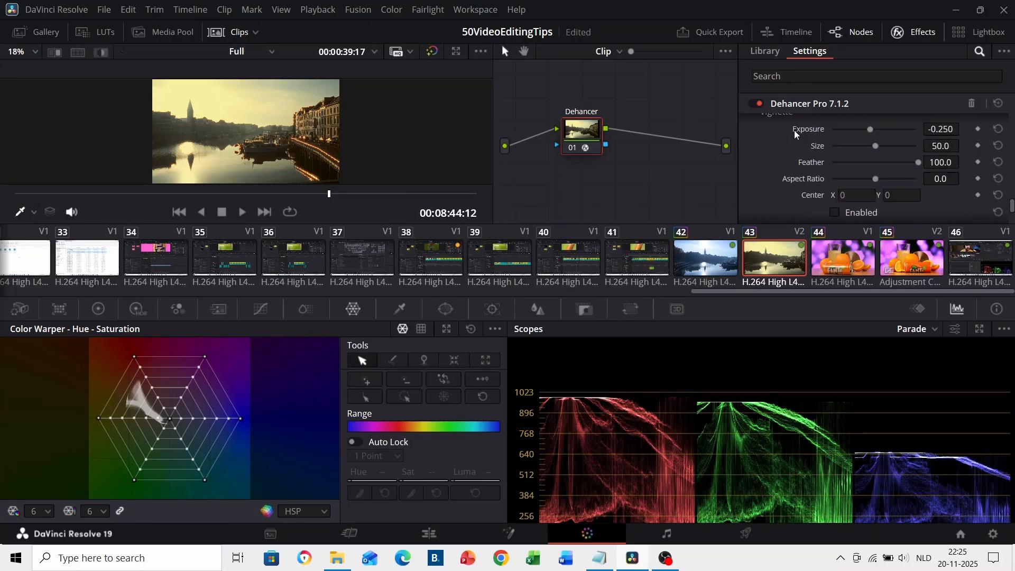
{"action": "scroll", "coordinate": [796, 134], "scroll_direction": "down", "scroll_amount": 4}
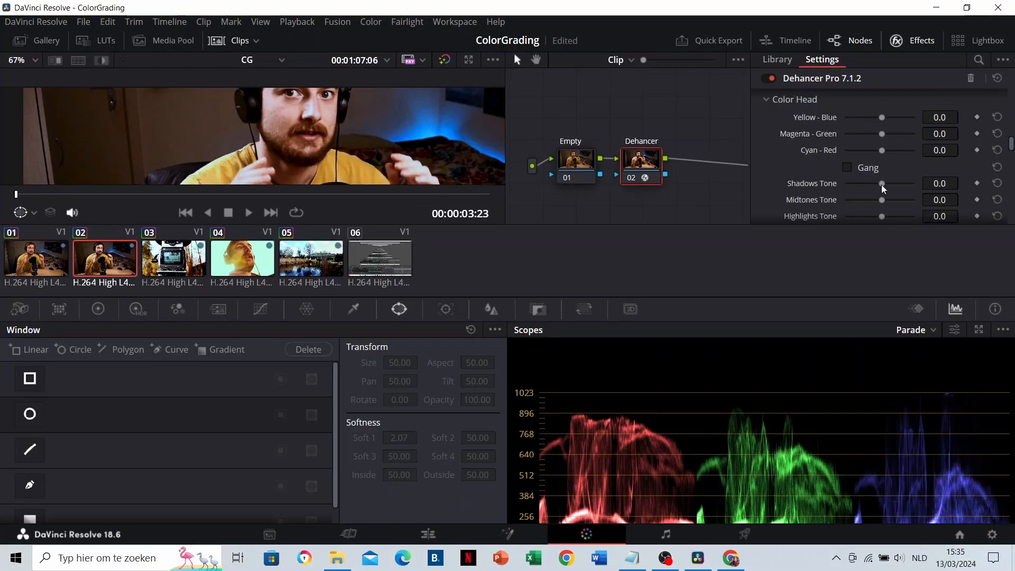
{"action": "mouse_move", "coordinate": [882, 185]}
{"action": "left_mouse_down"}
{"action": "mouse_move", "coordinate": [836, 189]}
{"action": "mouse_move", "coordinate": [864, 189]}
{"action": "left_mouse_up"}
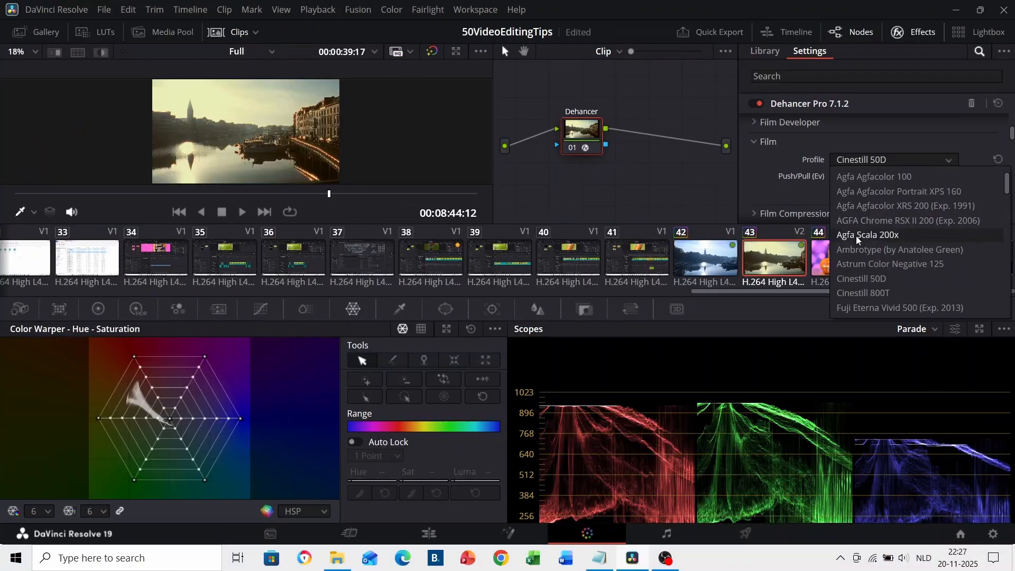
Try the Fujicolor Industrial 400 film profile in Dehancer and replace it with the Kodak experimental profile
{"action": "left_click", "coordinate": [865, 158]}
{"action": "left_click", "coordinate": [865, 158]}
{"action": "left_click", "coordinate": [841, 277]}
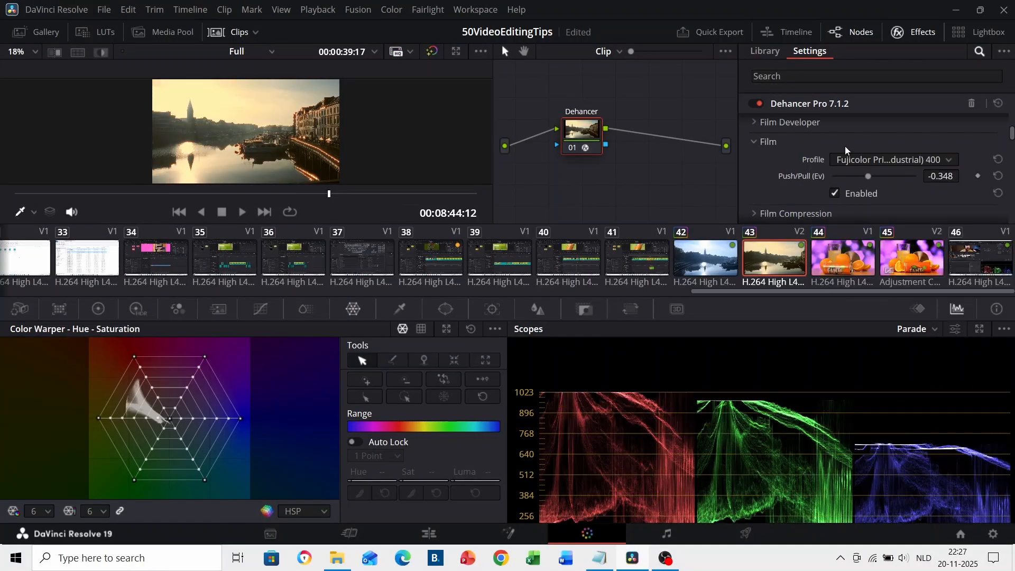
{"action": "left_click", "coordinate": [846, 154]}
{"action": "scroll", "coordinate": [864, 265], "scroll_direction": "down", "scroll_amount": 5}
{"action": "left_click", "coordinate": [866, 266]}
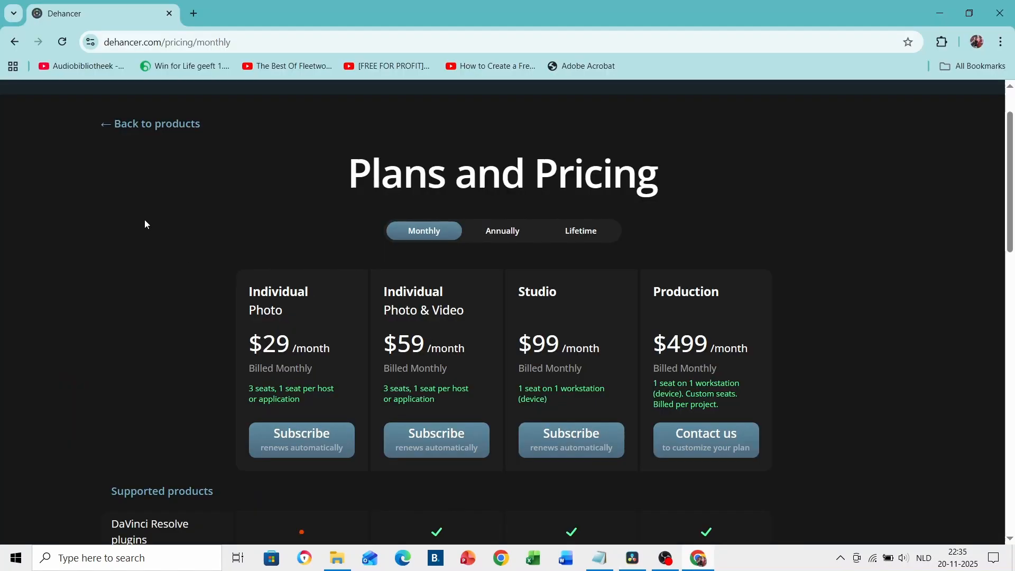
View the lifetime pricing of Dehancer Pro for DaVinci Resolve on the Dehancer website
{"action": "scroll", "coordinate": [312, 204], "scroll_direction": "down", "scroll_amount": 2}
{"action": "left_click", "coordinate": [588, 167]}
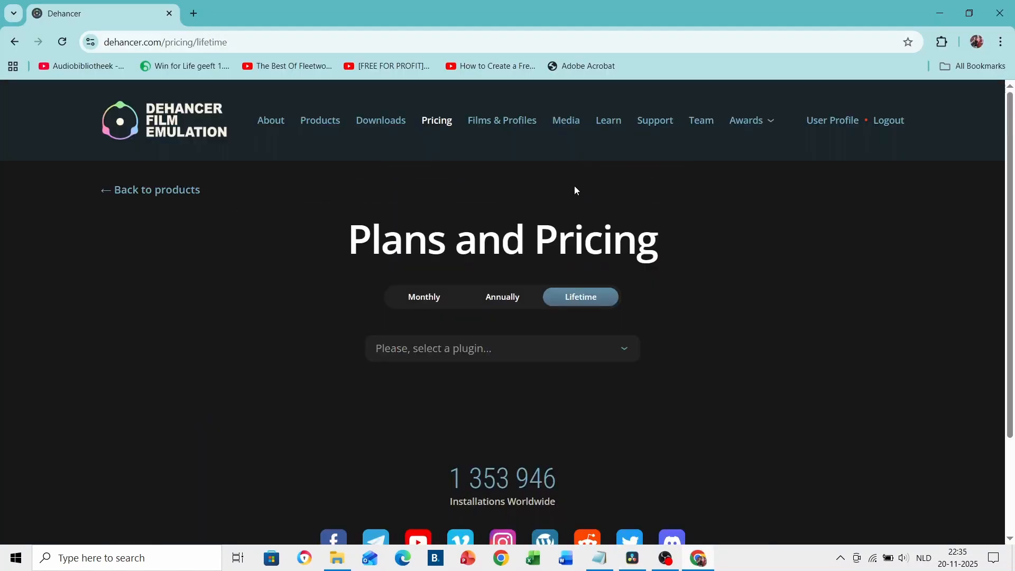
{"action": "left_click", "coordinate": [498, 341]}
{"action": "left_click", "coordinate": [481, 392]}
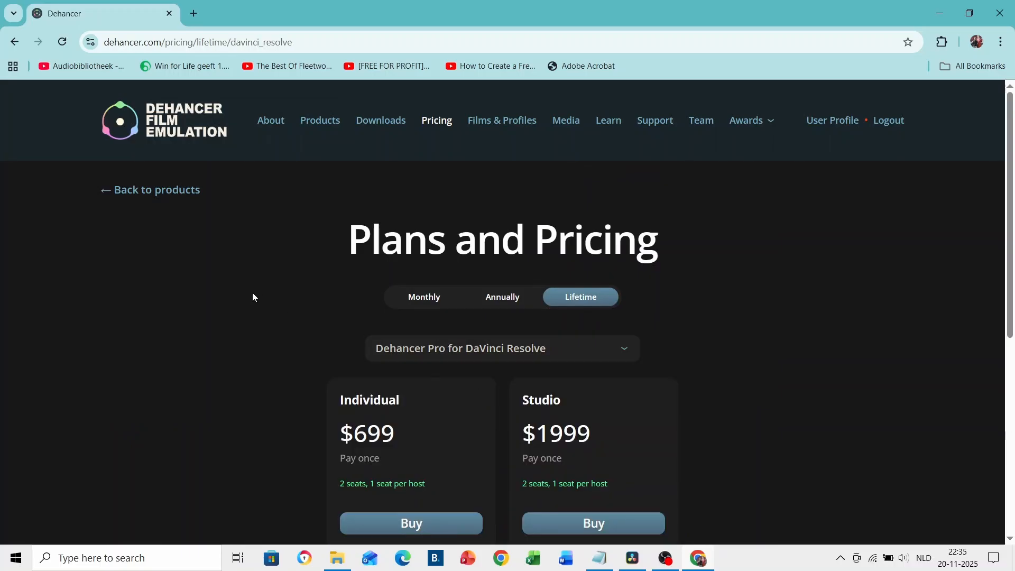
{"action": "scroll", "coordinate": [250, 293], "scroll_direction": "down", "scroll_amount": 3}
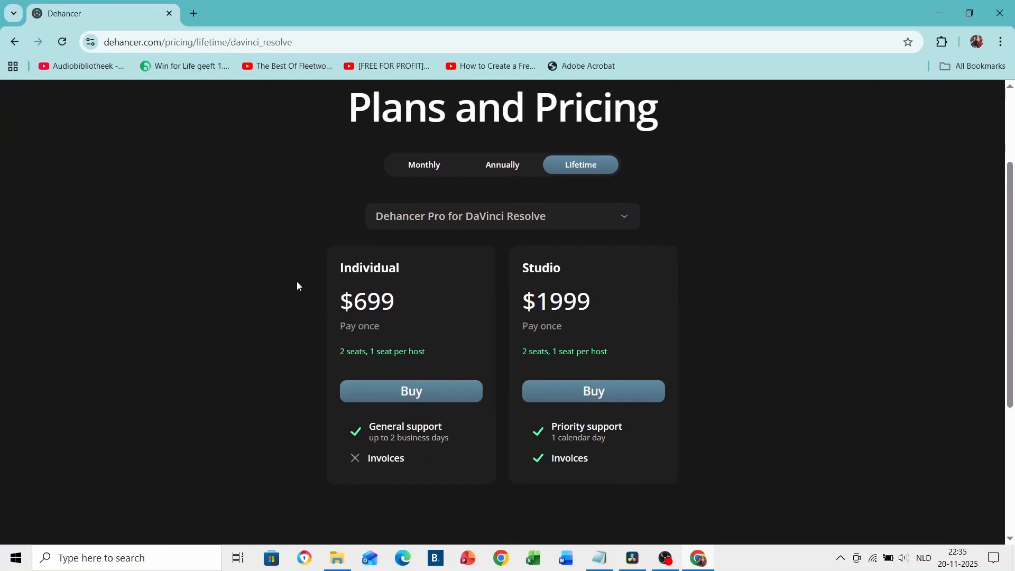
Compare the monthly and annual Dehancer plans, including their prices, supported products and licensing features
{"action": "left_click", "coordinate": [424, 166]}
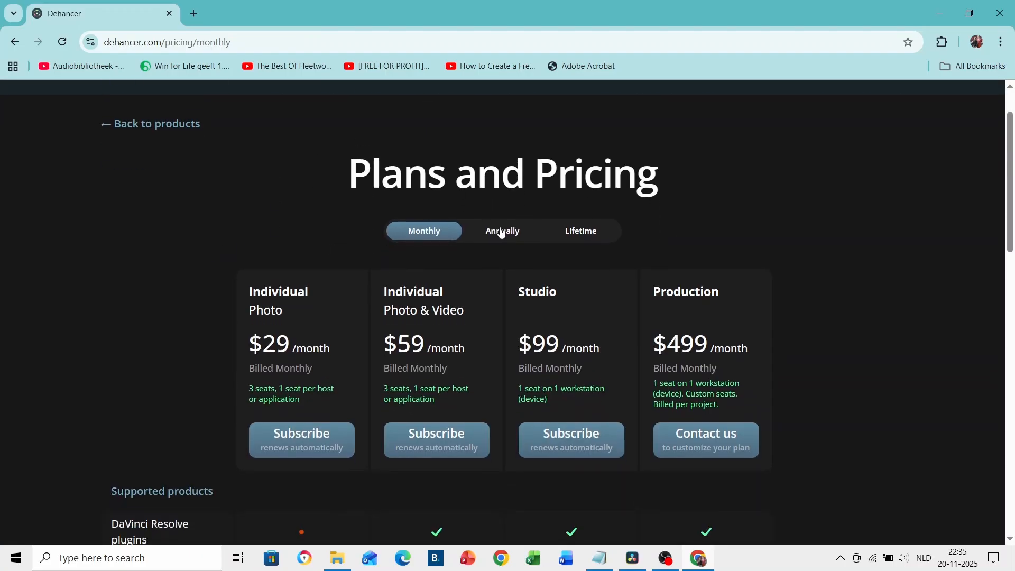
{"action": "left_click", "coordinate": [507, 233]}
{"action": "scroll", "coordinate": [388, 299], "scroll_direction": "down", "scroll_amount": 2}
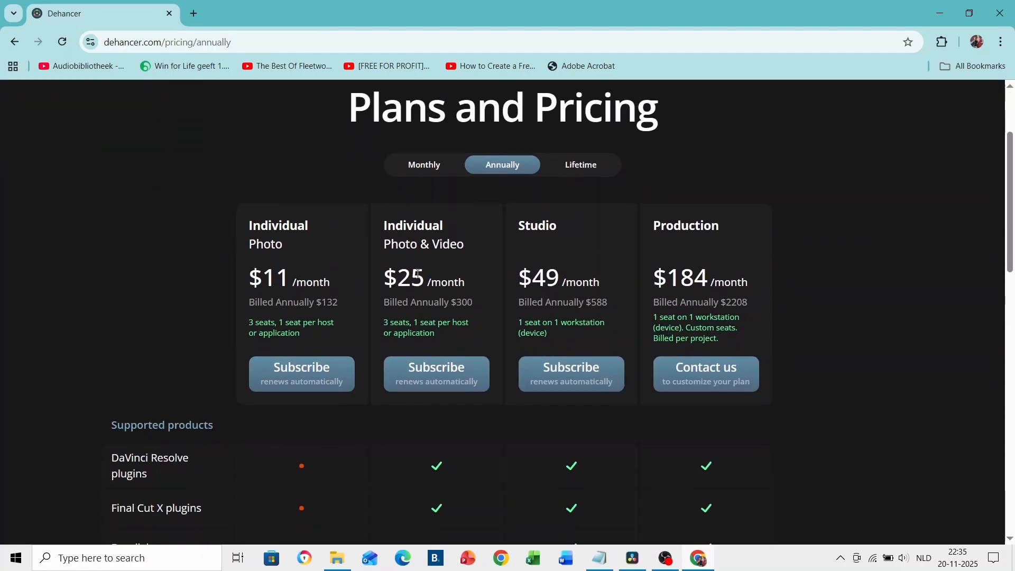
{"action": "scroll", "coordinate": [418, 274], "scroll_direction": "down", "scroll_amount": 8}
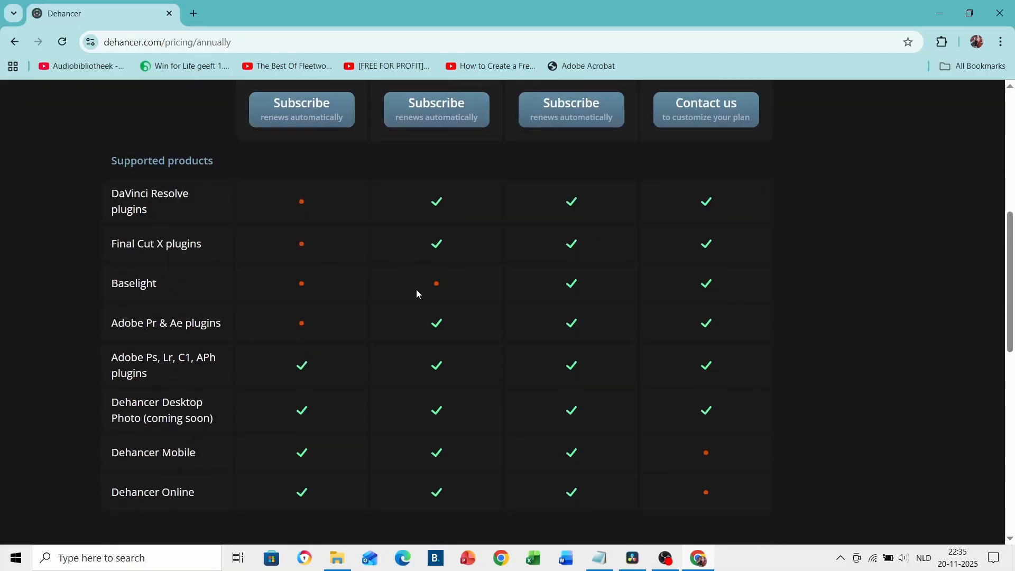
{"action": "scroll", "coordinate": [418, 324], "scroll_direction": "down", "scroll_amount": 4}
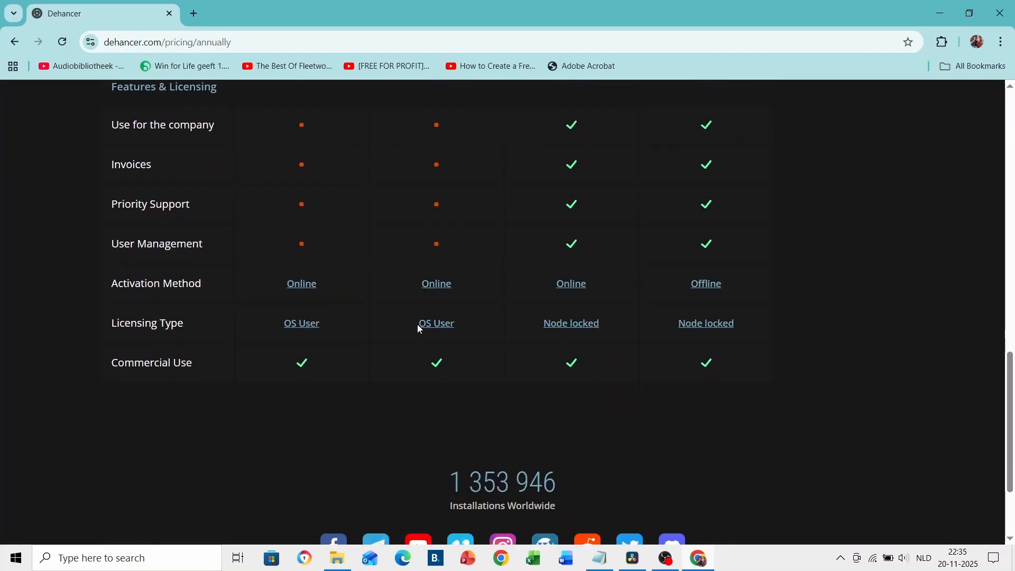
{"action": "scroll", "coordinate": [418, 324], "scroll_direction": "up", "scroll_amount": 3}
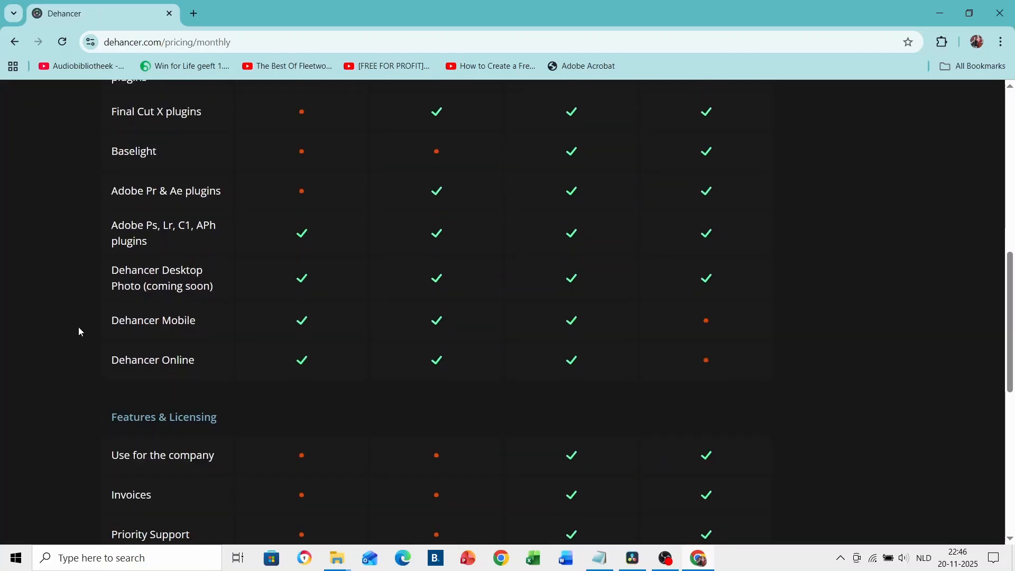
{"action": "scroll", "coordinate": [79, 327], "scroll_direction": "up", "scroll_amount": 1}
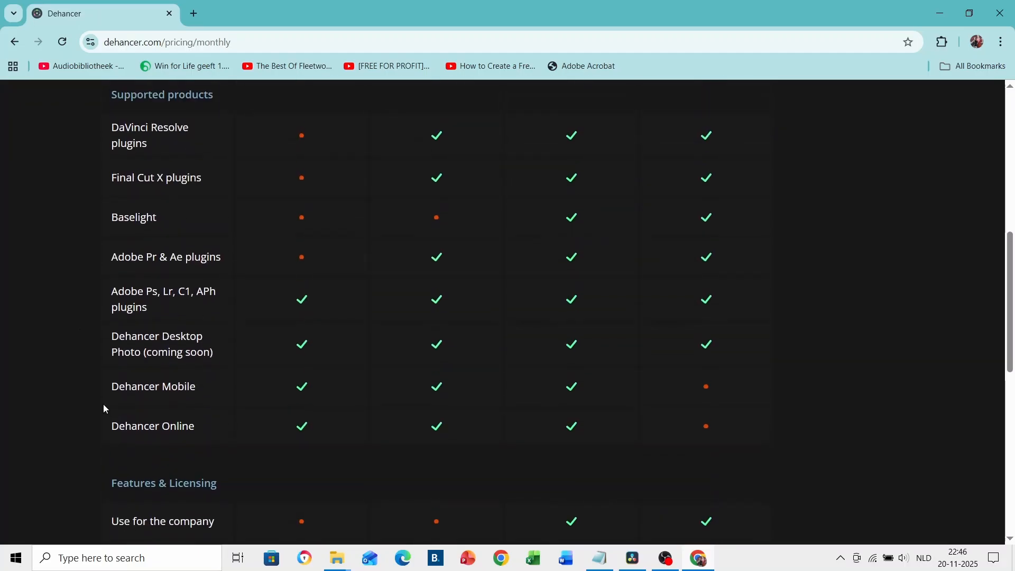
Highlight Dehancer Mobile in the supported products and view the Dehancer Photo & Video Editor page
{"action": "left_click_drag", "start_coordinate": [111, 389], "coordinate": [207, 392]}
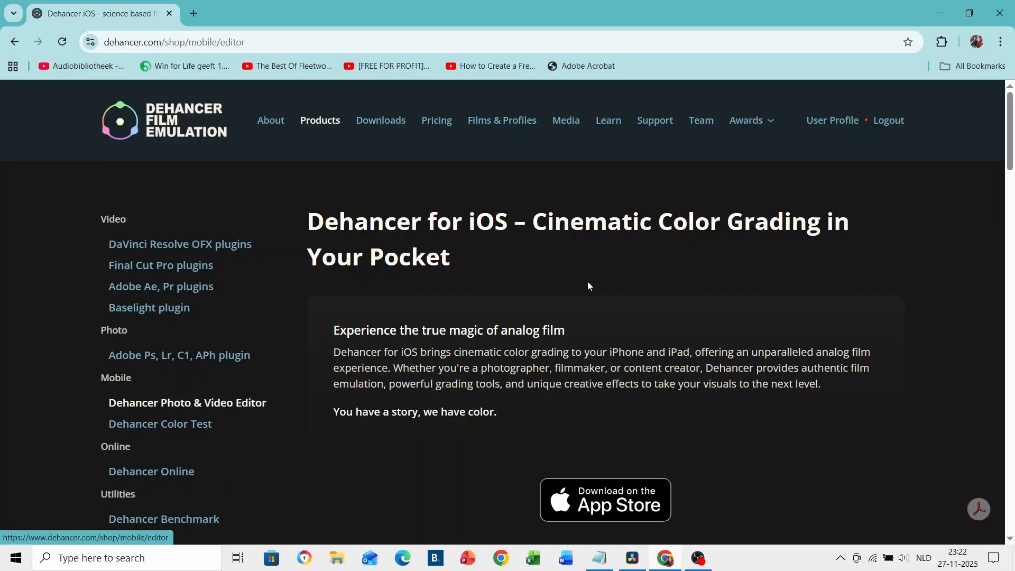
{"action": "scroll", "coordinate": [588, 283], "scroll_direction": "down", "scroll_amount": 4}
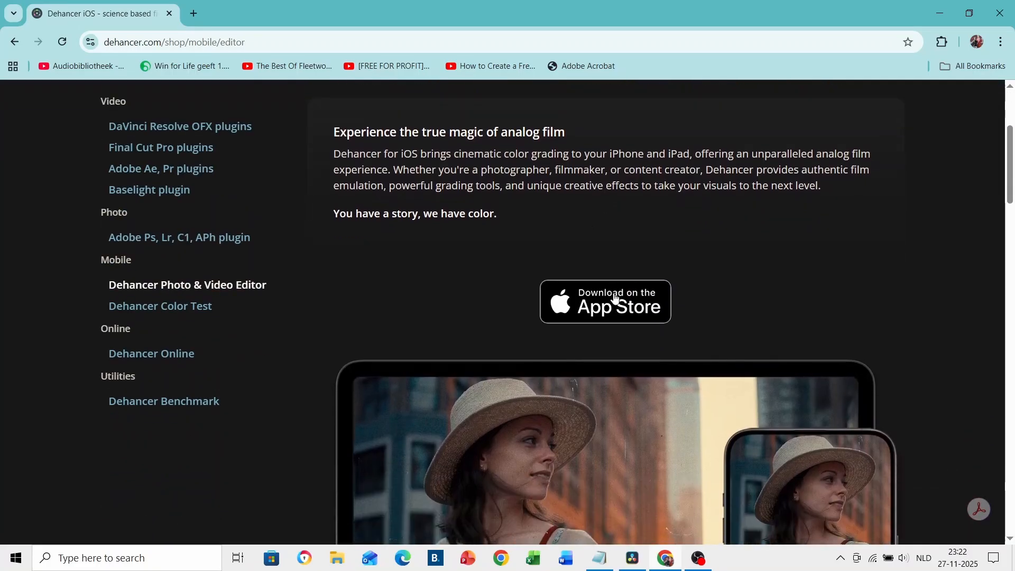